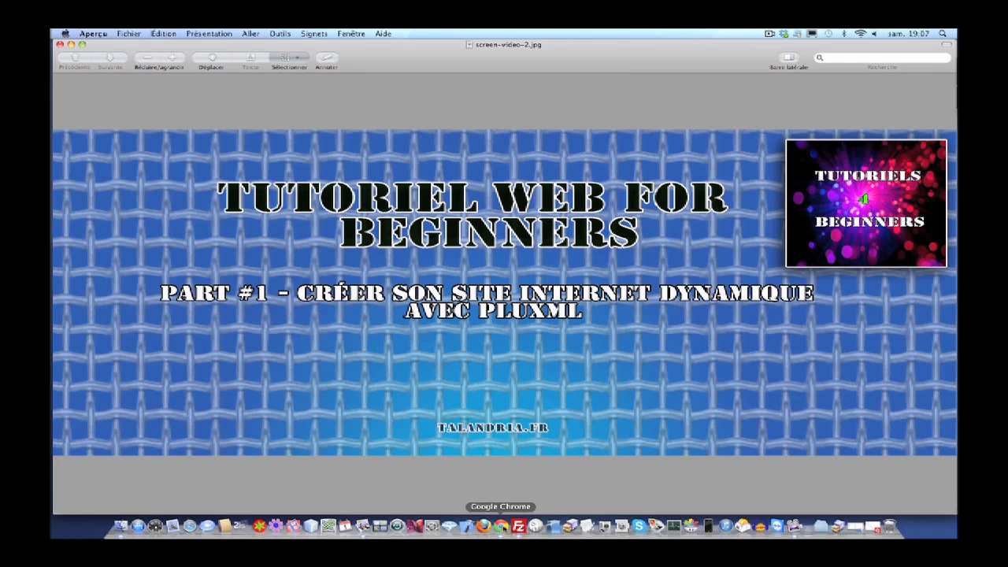
- Bring up pluxml.org in Chrome and go to the 'Télécharger PluXml 5.1.7' download page
{"action": "left_click", "coordinate": [500, 525]}
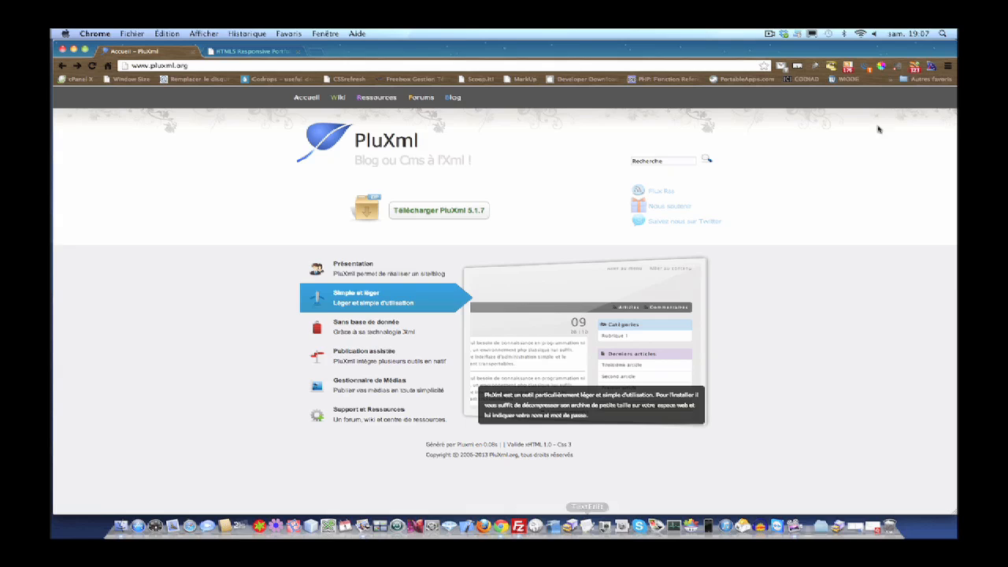
{"action": "left_click", "coordinate": [277, 68]}
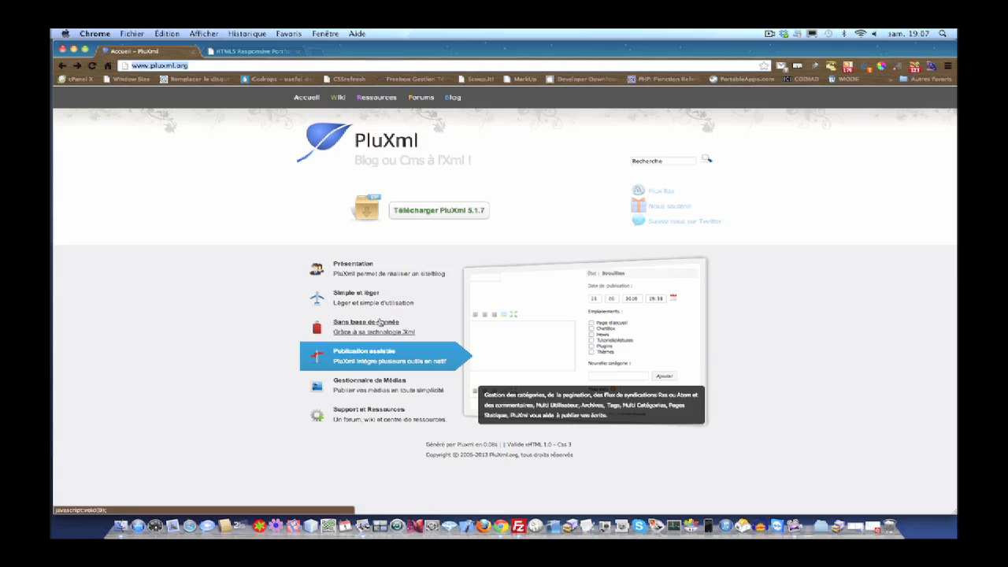
{"action": "left_click", "coordinate": [770, 34]}
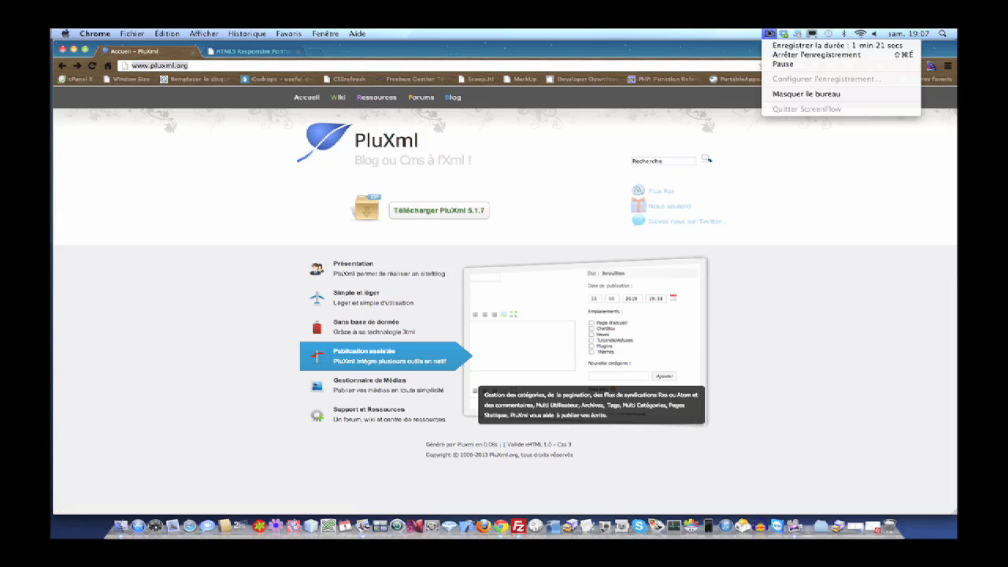
{"action": "left_click", "coordinate": [777, 65]}
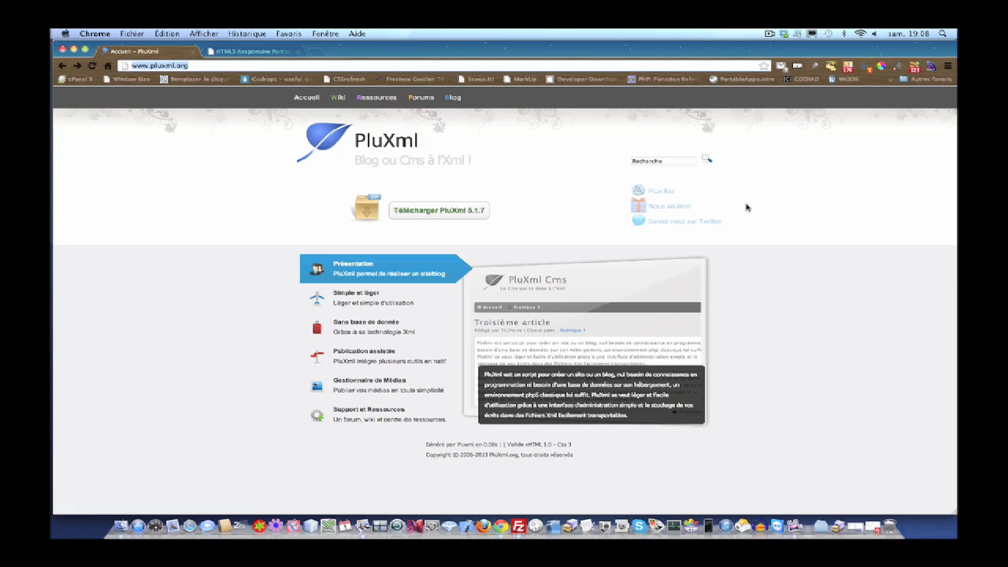
{"action": "left_click", "coordinate": [441, 209]}
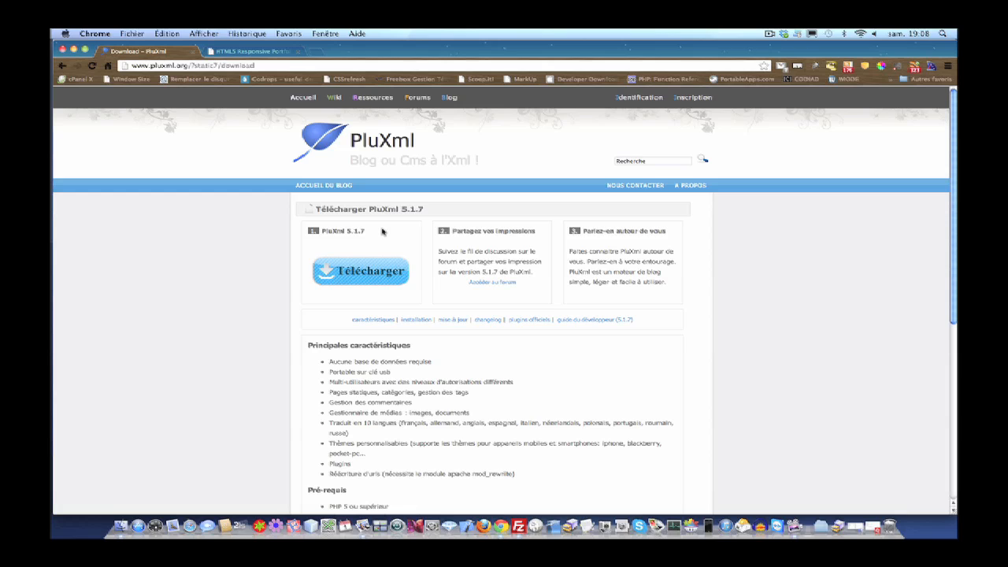
- Download the PluXml 5.1.7 archive, then read through the features, prerequisites and installation steps
{"action": "scroll", "coordinate": [383, 231], "scroll_direction": "down", "scroll_amount": 1}
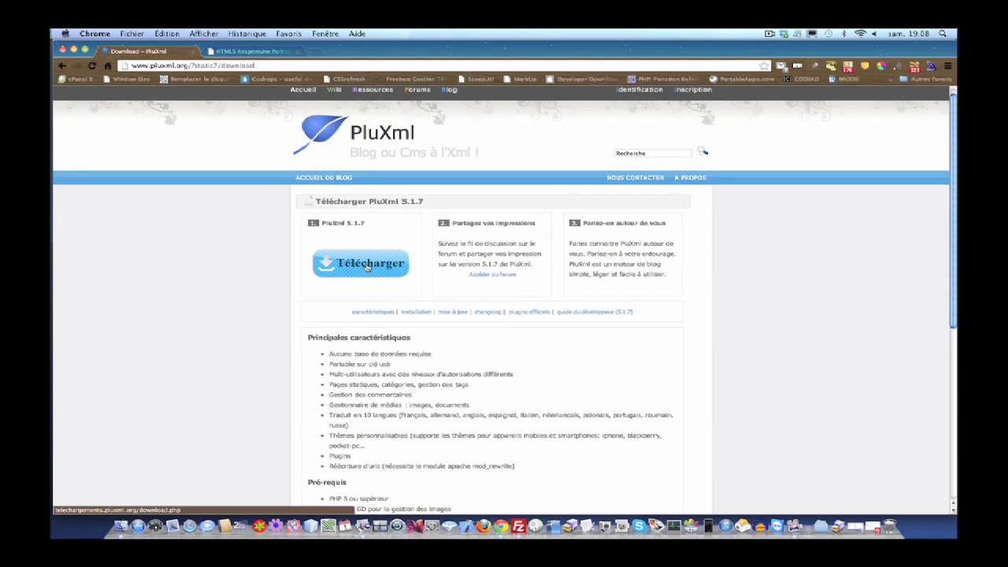
{"action": "left_click", "coordinate": [366, 266]}
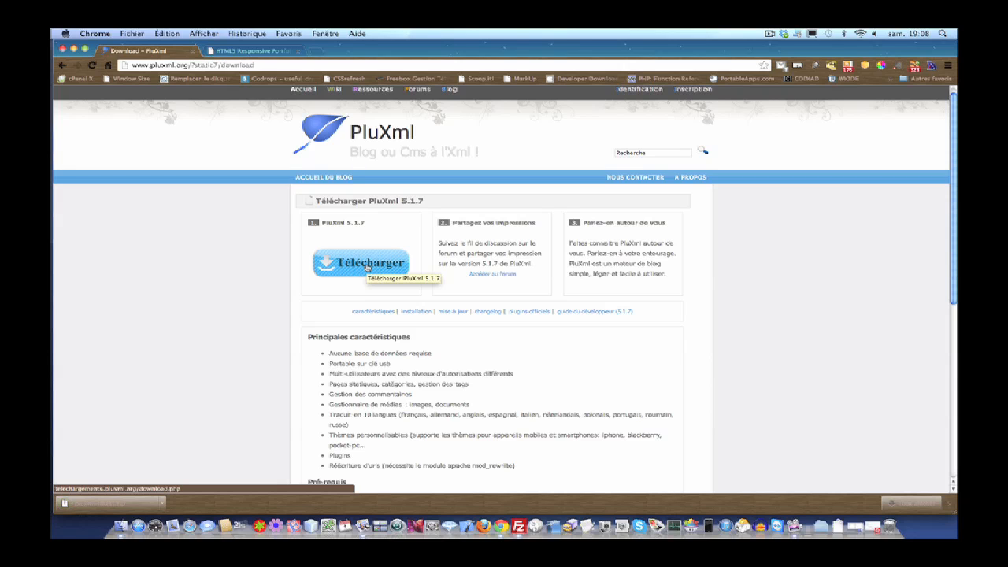
{"action": "scroll", "coordinate": [366, 267], "scroll_direction": "down", "scroll_amount": 2}
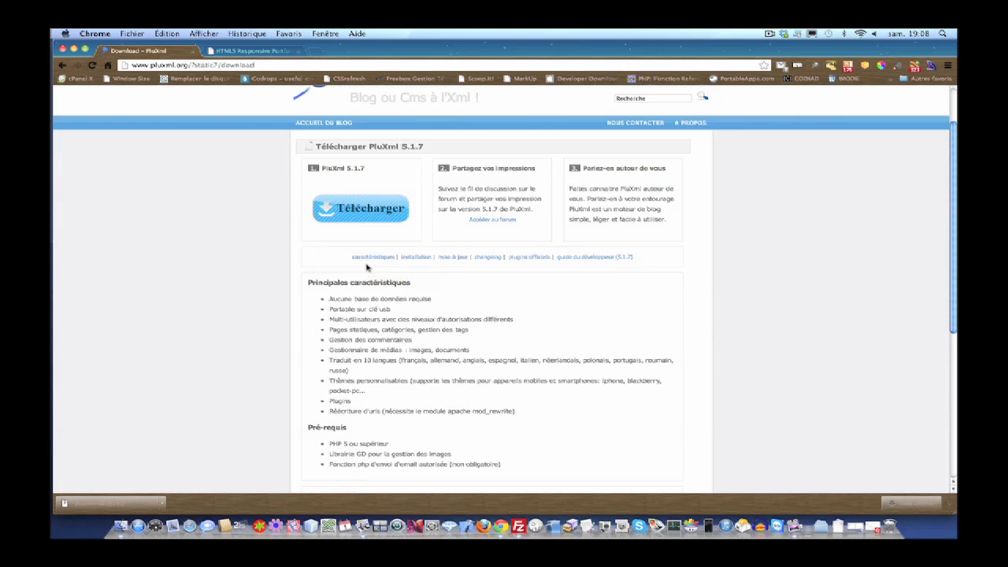
{"action": "scroll", "coordinate": [366, 268], "scroll_direction": "down", "scroll_amount": 2}
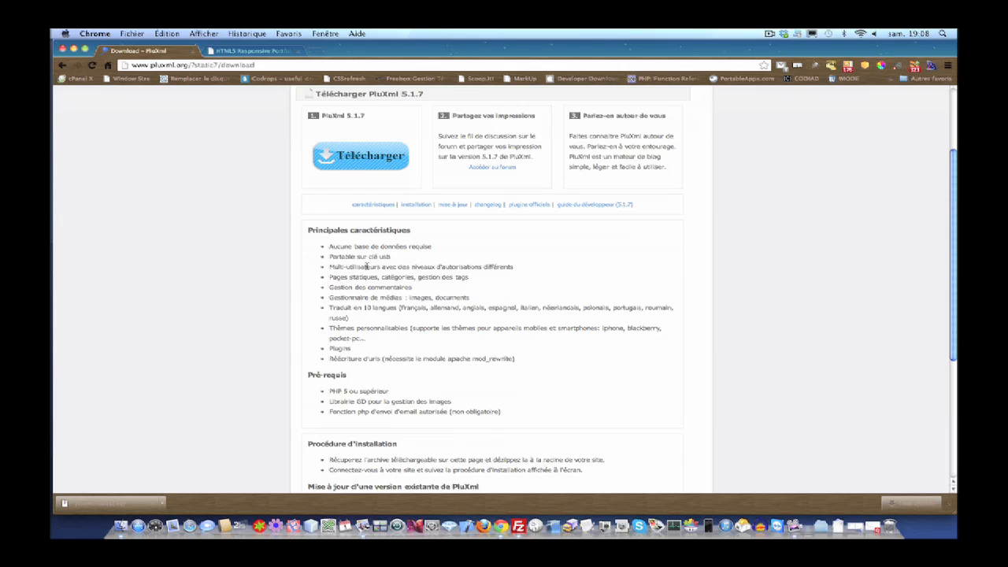
{"action": "scroll", "coordinate": [367, 268], "scroll_direction": "down", "scroll_amount": 3}
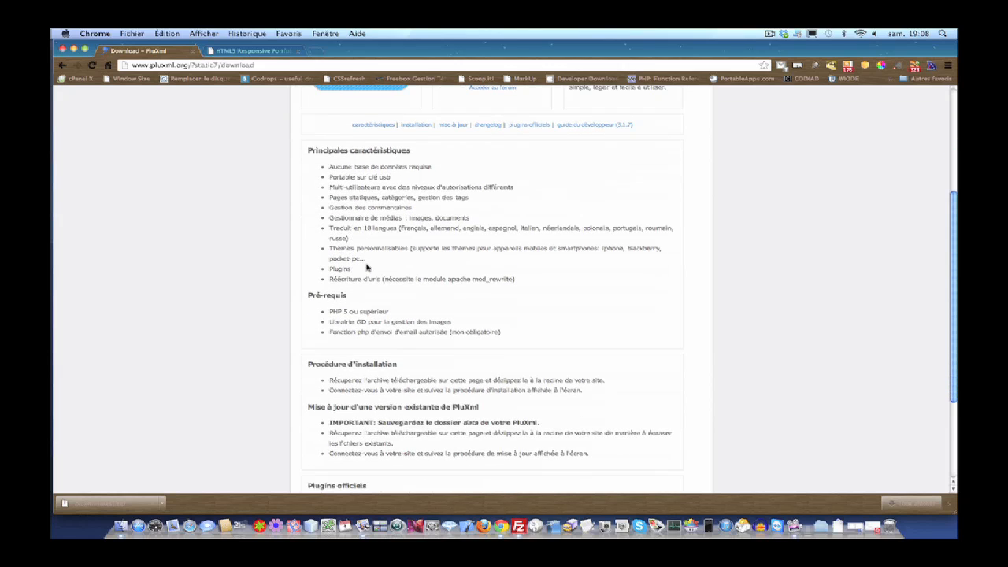
{"action": "scroll", "coordinate": [366, 268], "scroll_direction": "down", "scroll_amount": 5}
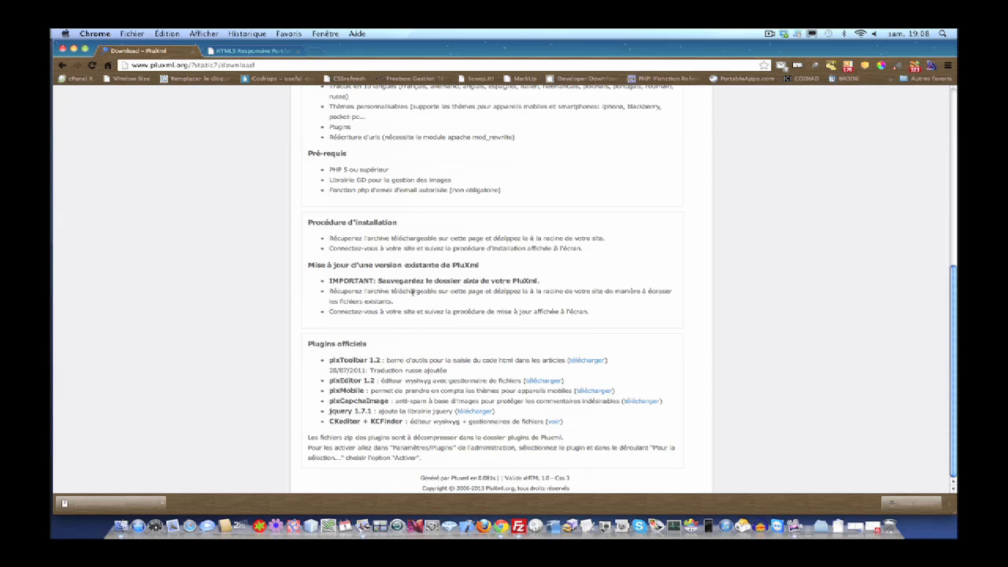
{"action": "scroll", "coordinate": [417, 272], "scroll_direction": "up", "scroll_amount": 10}
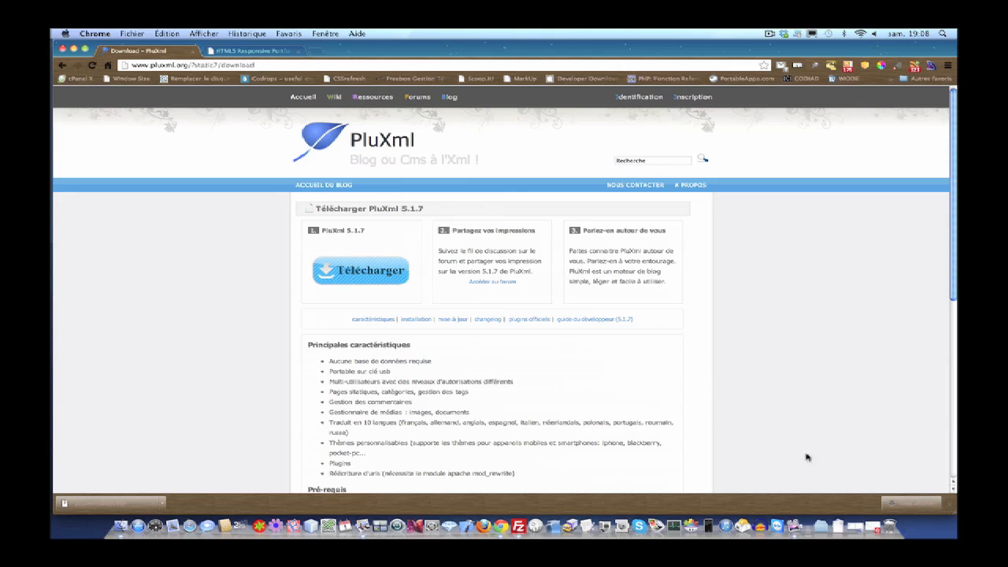
- Close the download window, find pluxml-latest.zip in Finder's Téléchargements, and return to the localhost installer
{"action": "left_click", "coordinate": [63, 49]}
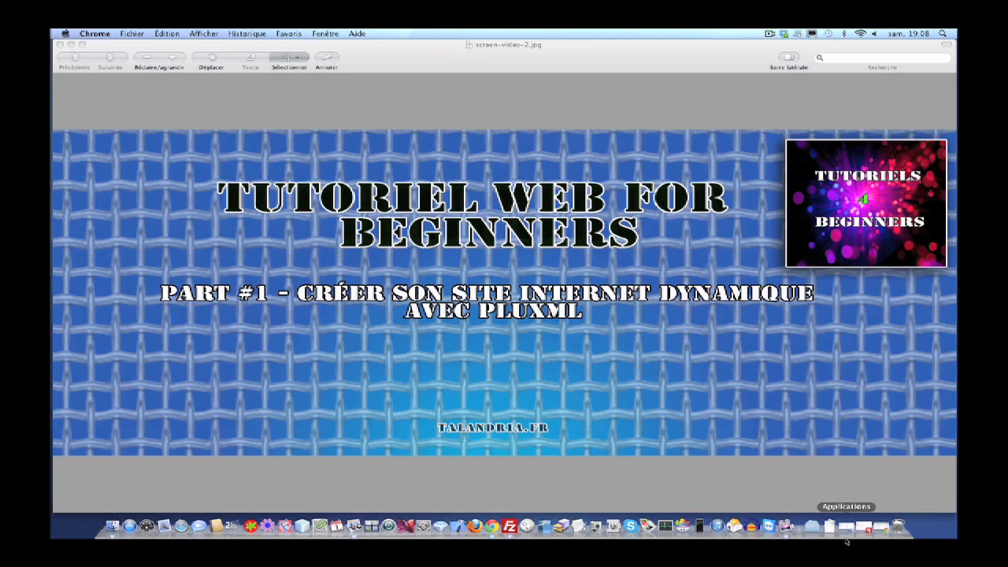
{"action": "left_click", "coordinate": [846, 526]}
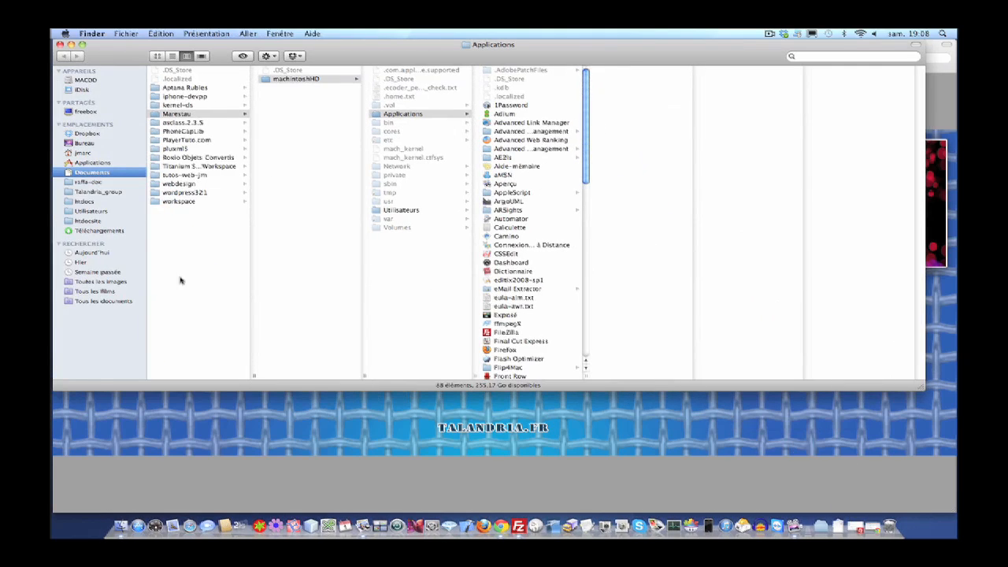
{"action": "left_click", "coordinate": [85, 202]}
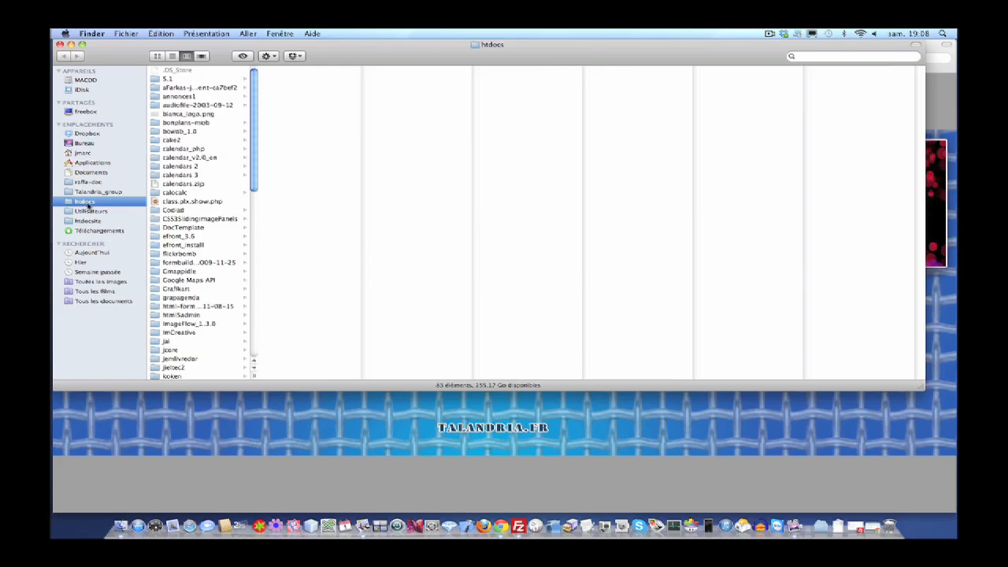
{"action": "left_click", "coordinate": [83, 231]}
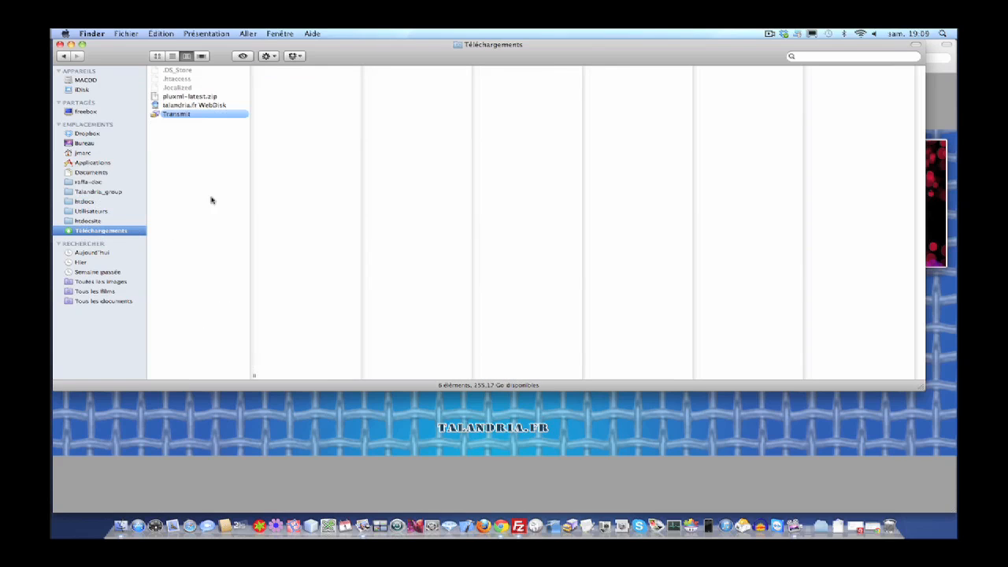
{"action": "left_click", "coordinate": [186, 97]}
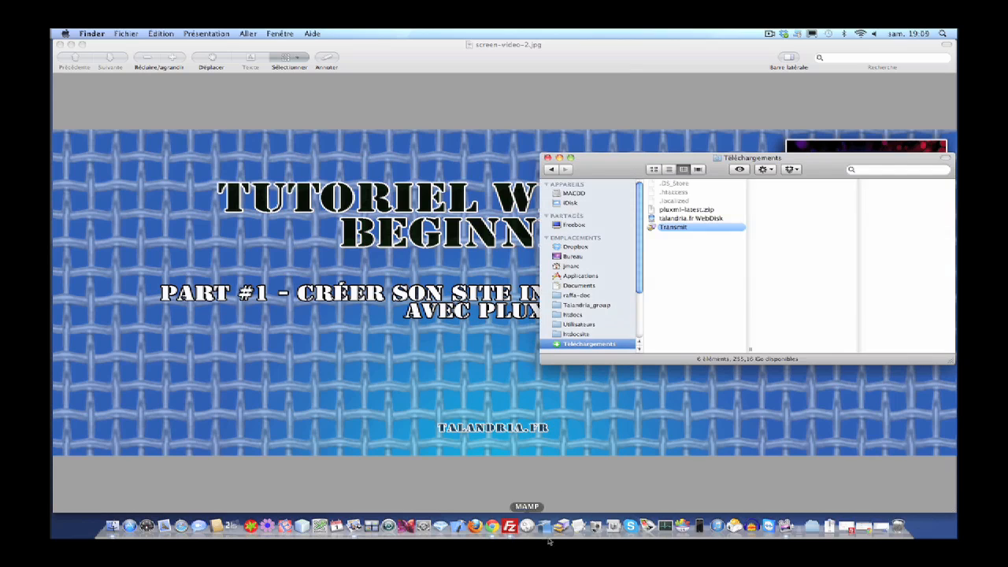
{"action": "left_click", "coordinate": [559, 157]}
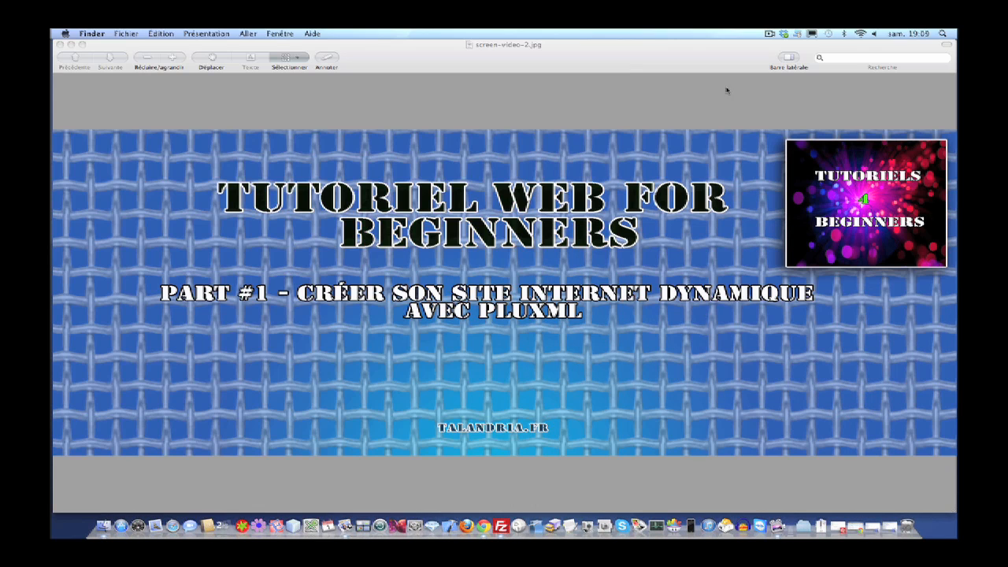
{"action": "left_click", "coordinate": [768, 34]}
{"action": "left_click", "coordinate": [774, 64]}
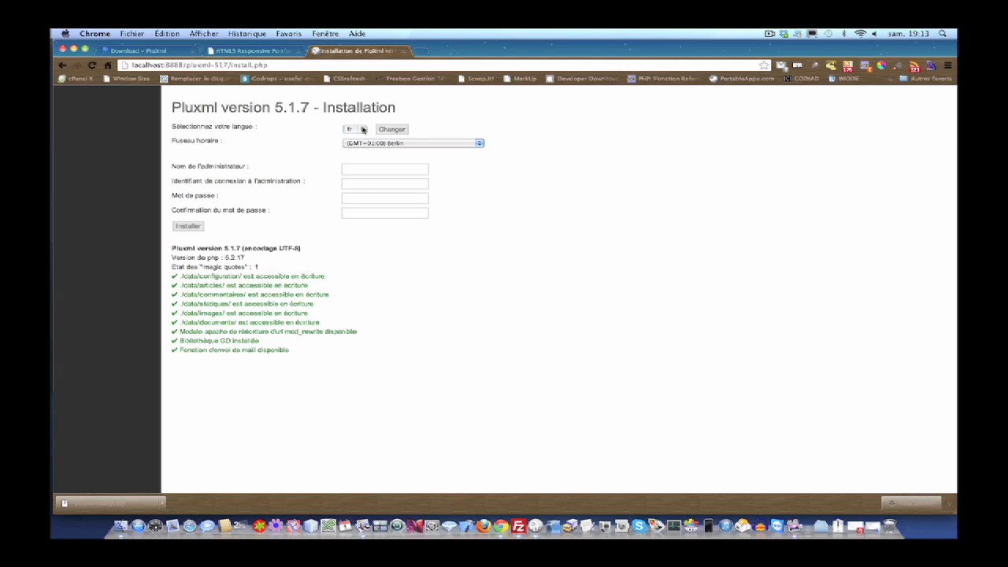
- Keep the installer language as fr and set the time zone to (GMT+01:00) Paris
{"action": "left_click", "coordinate": [363, 129]}
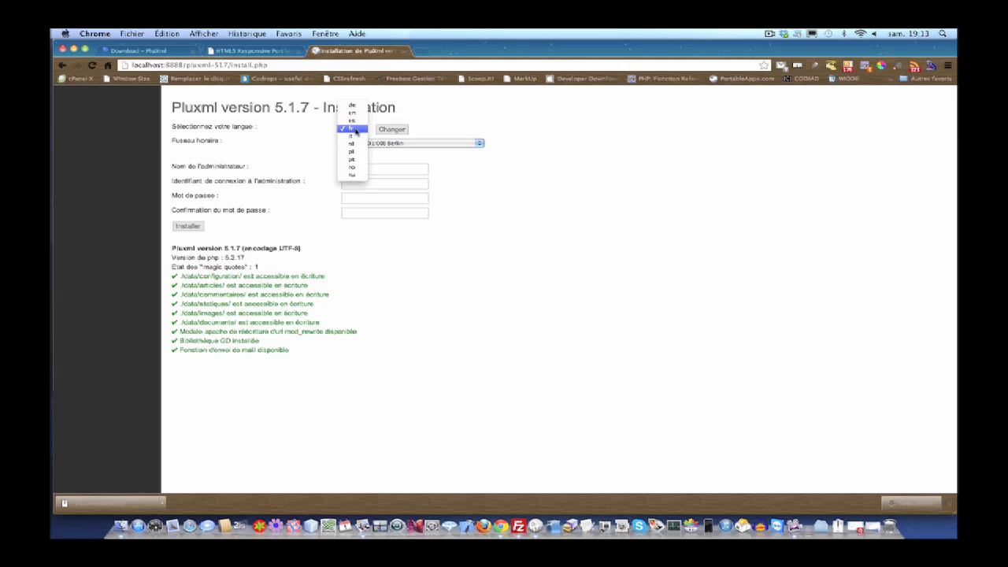
{"action": "left_click", "coordinate": [355, 129]}
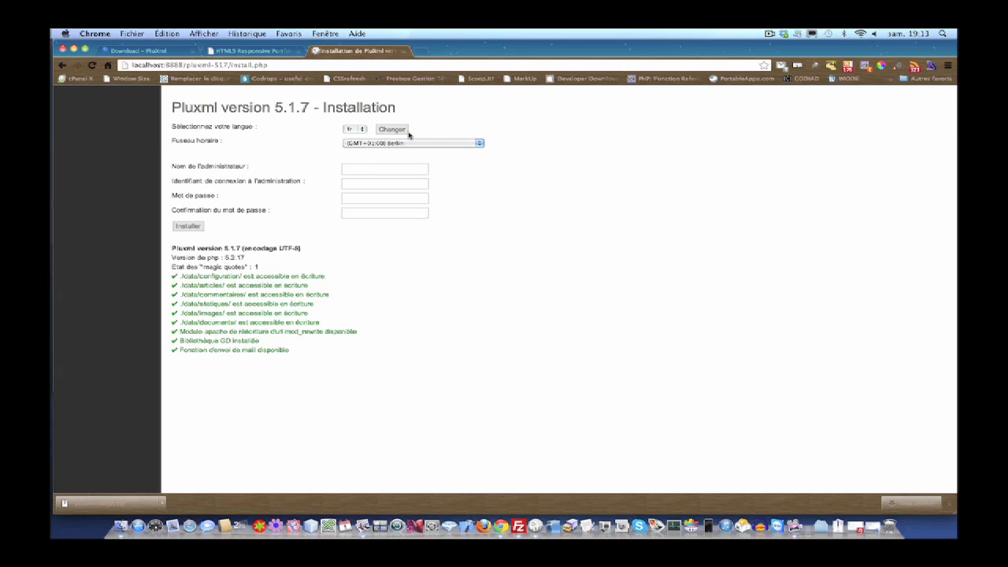
{"action": "left_click", "coordinate": [481, 144]}
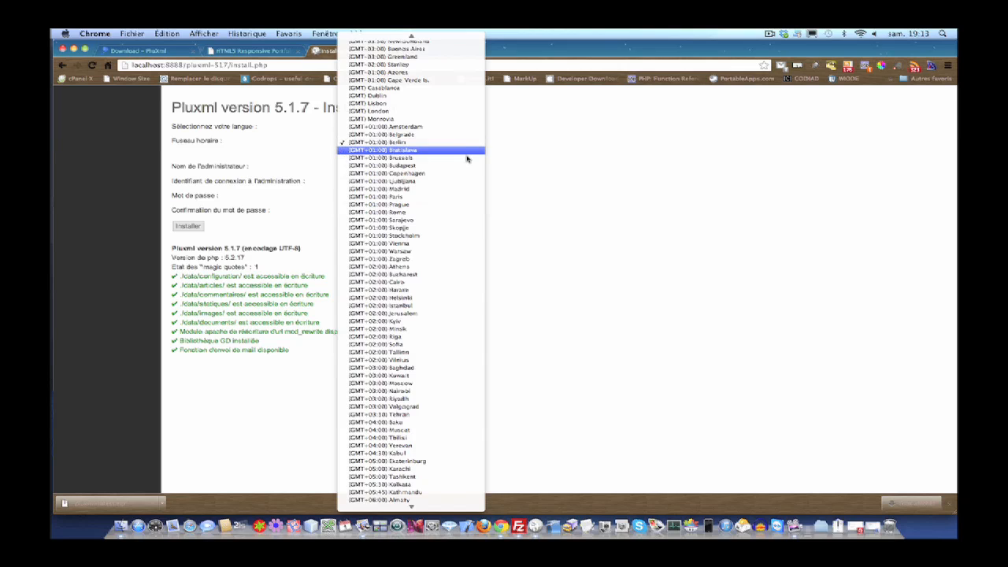
{"action": "left_click", "coordinate": [435, 196]}
- Fill in the administrator login, password and password confirmation
{"action": "left_click", "coordinate": [425, 183]}
{"action": "type", "text": "admin"}
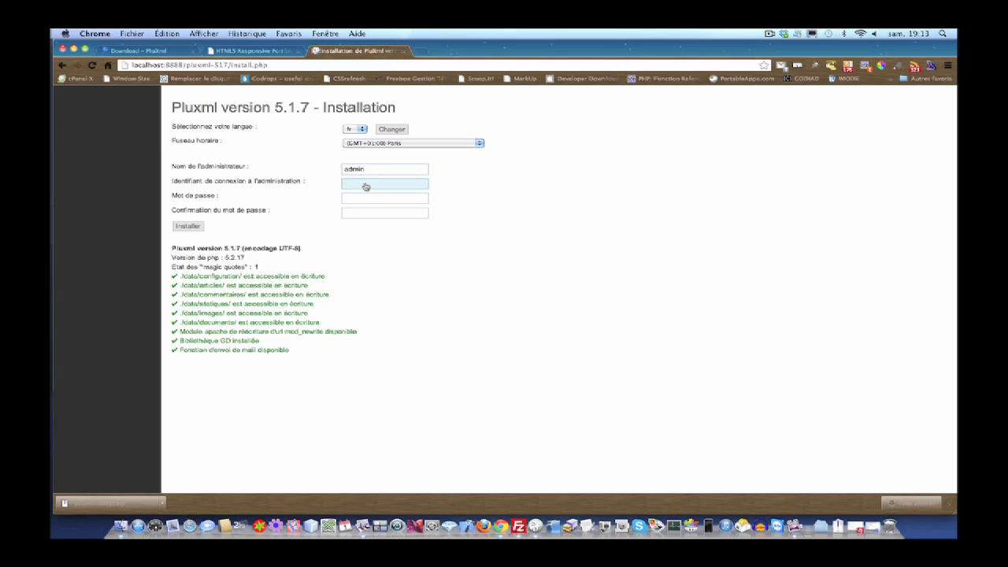
{"action": "type", "text": "admin"}
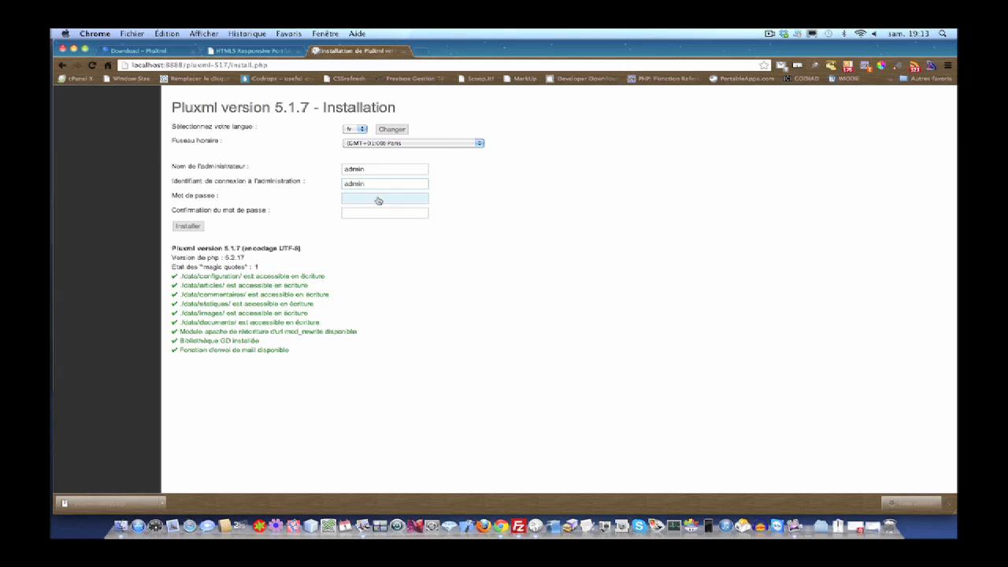
{"action": "left_click", "coordinate": [378, 201]}
{"action": "type", "text": "admin"}
{"action": "left_click", "coordinate": [392, 214]}
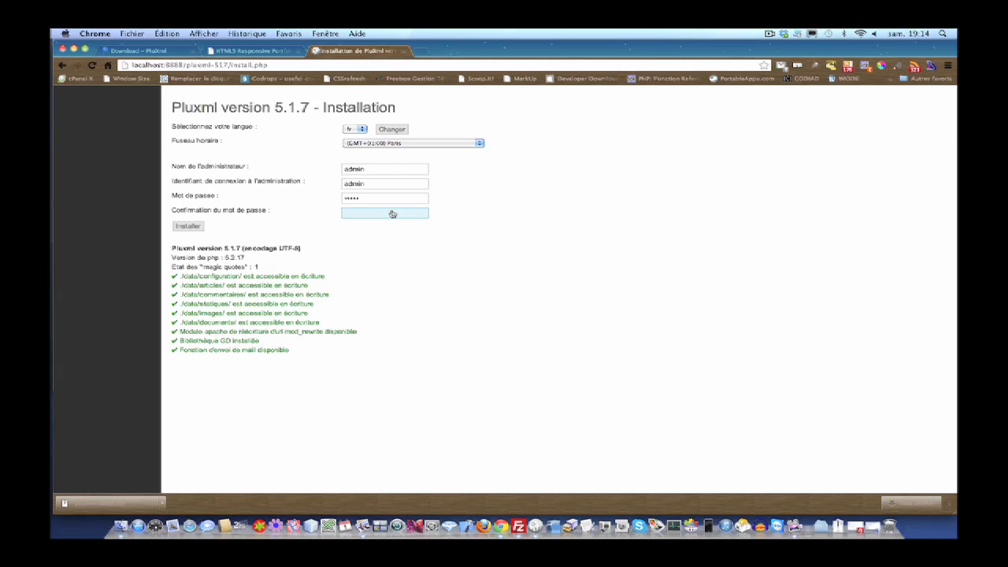
{"action": "type", "text": "admin"}
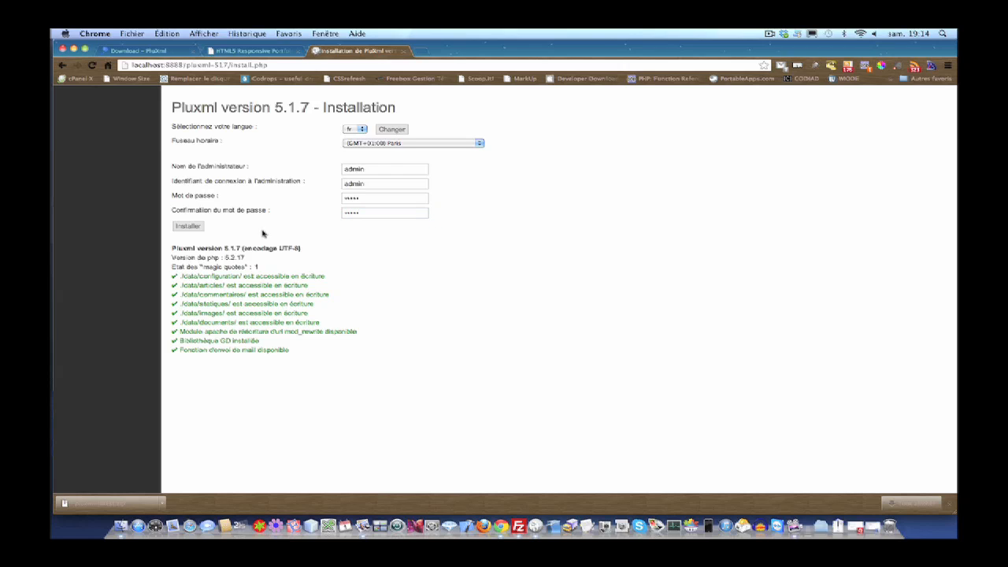
{"action": "left_click", "coordinate": [189, 226]}
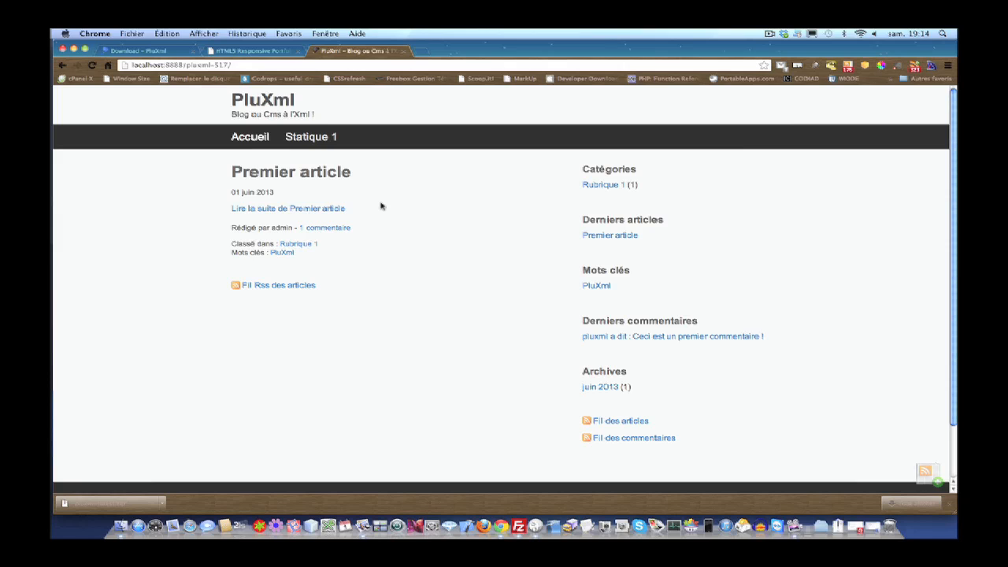
{"action": "scroll", "coordinate": [380, 206], "scroll_direction": "down", "scroll_amount": 3}
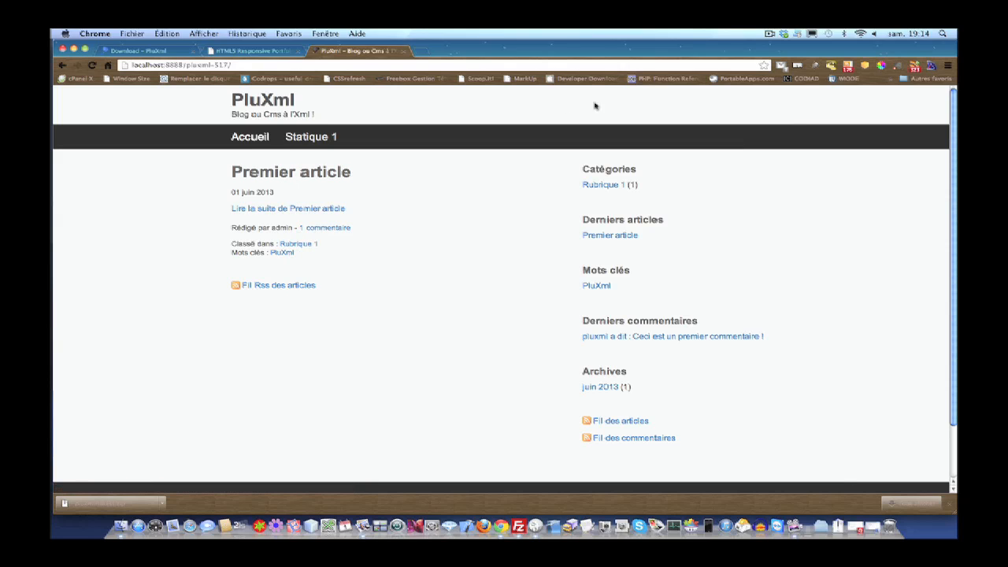
{"action": "left_click", "coordinate": [770, 35]}
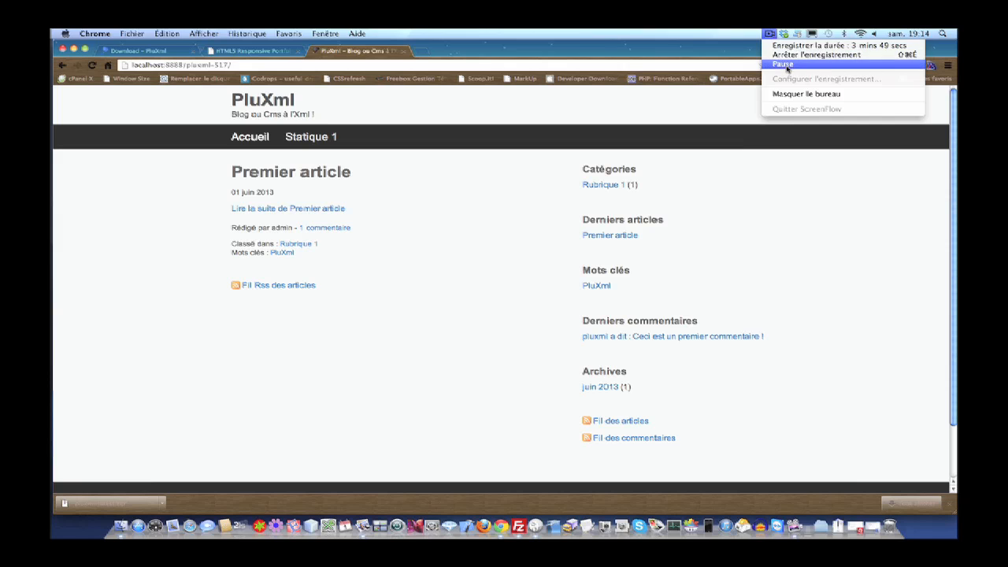
{"action": "left_click", "coordinate": [785, 66]}
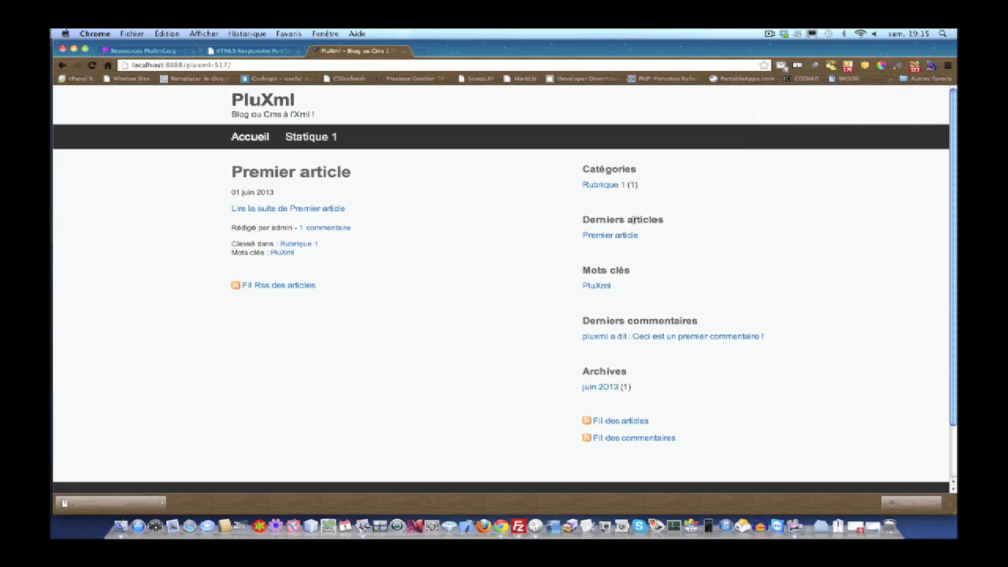
{"action": "scroll", "coordinate": [621, 230], "scroll_direction": "down", "scroll_amount": 2}
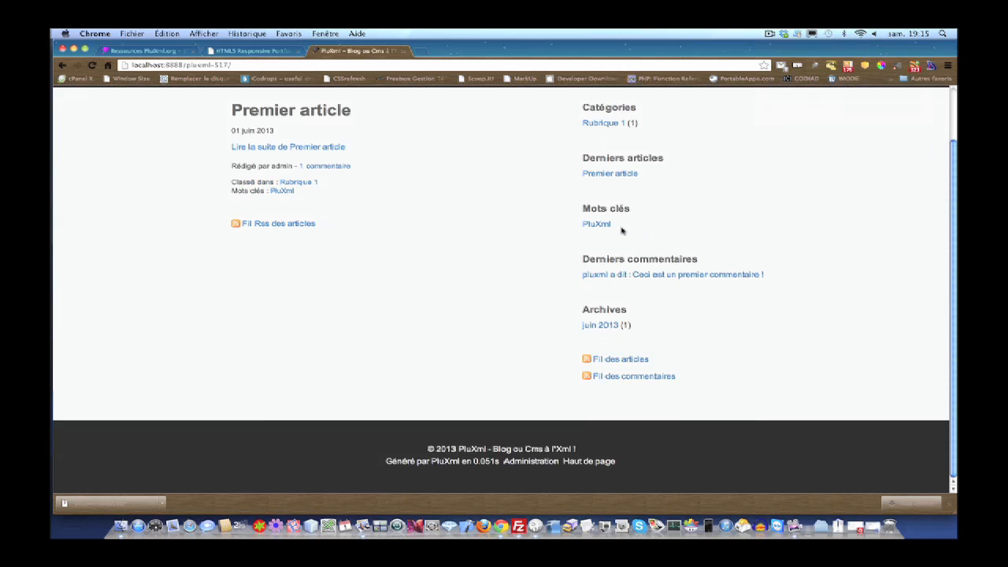
{"action": "scroll", "coordinate": [621, 230], "scroll_direction": "up", "scroll_amount": 2}
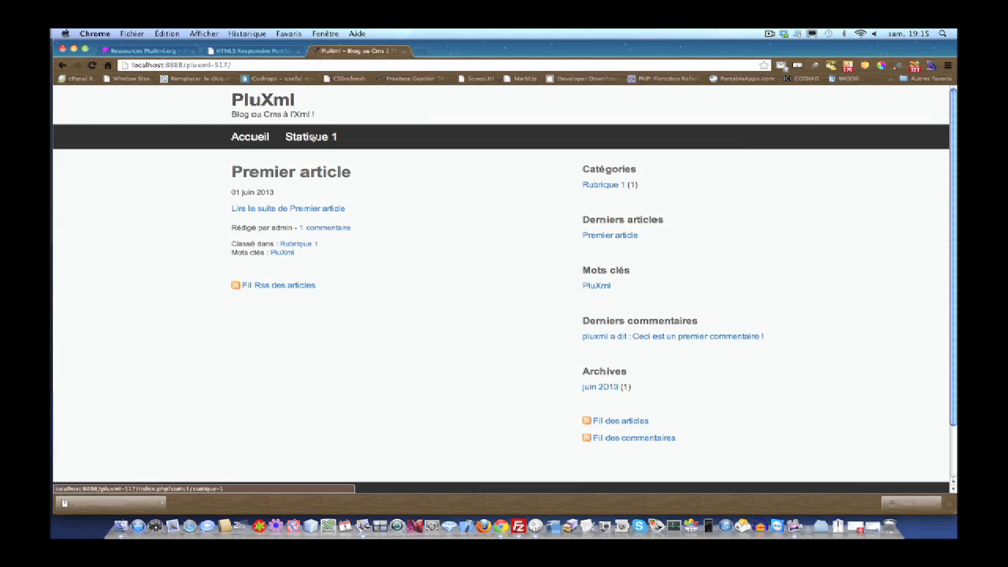
{"action": "left_click", "coordinate": [622, 233]}
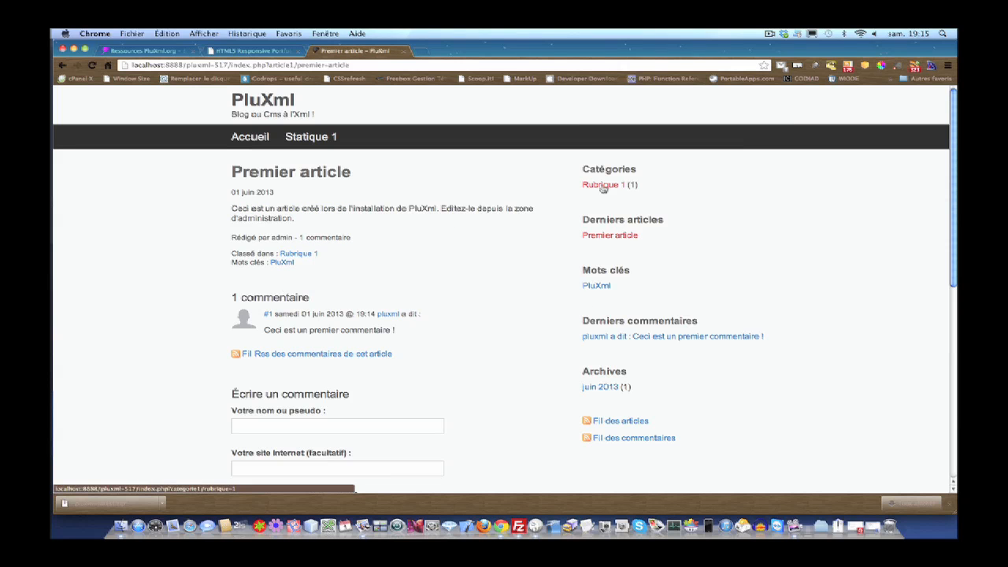
{"action": "scroll", "coordinate": [637, 245], "scroll_direction": "down", "scroll_amount": 3}
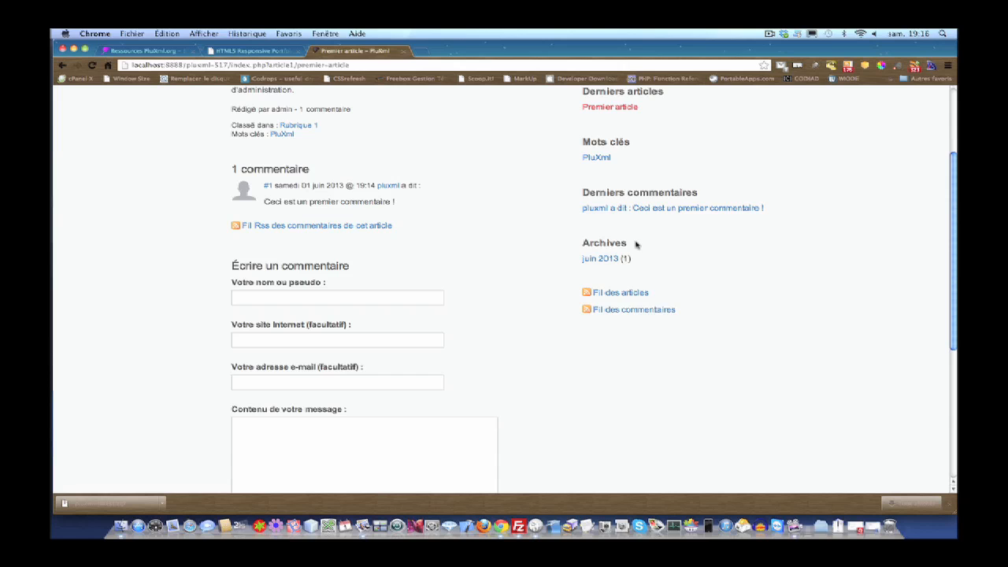
{"action": "scroll", "coordinate": [636, 245], "scroll_direction": "up", "scroll_amount": 3}
{"action": "scroll", "coordinate": [357, 421], "scroll_direction": "down", "scroll_amount": 4}
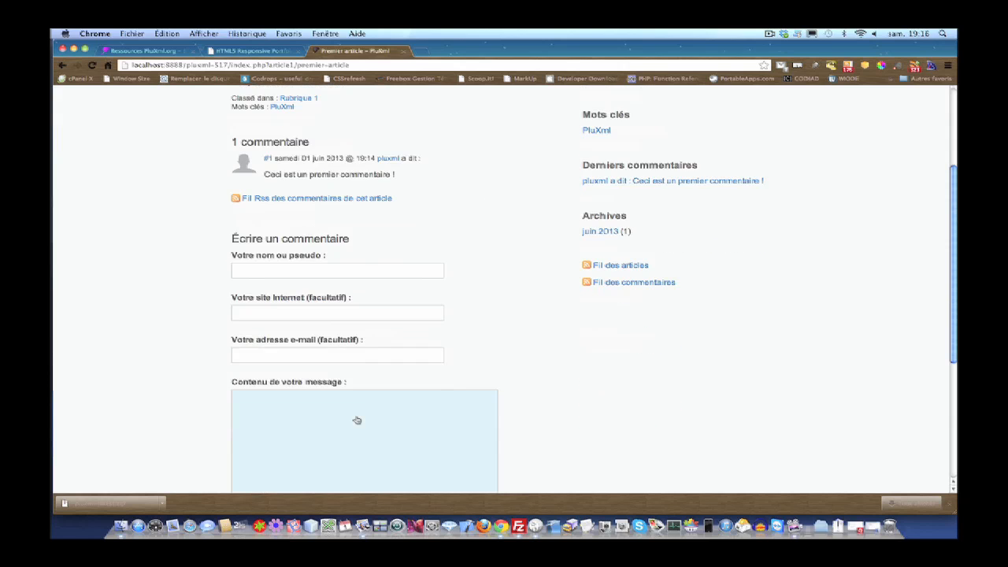
{"action": "scroll", "coordinate": [362, 409], "scroll_direction": "up", "scroll_amount": 4}
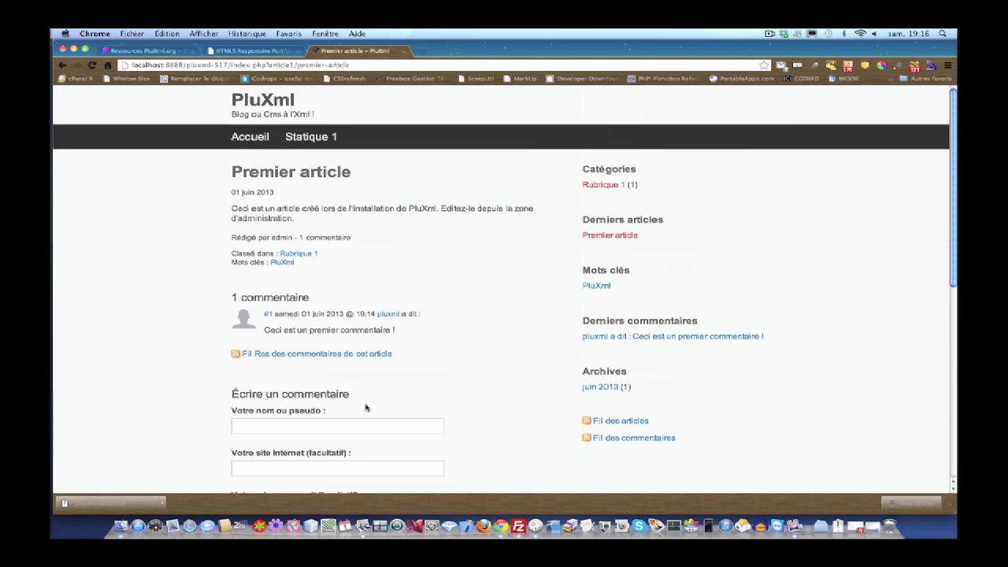
{"action": "left_click", "coordinate": [303, 138]}
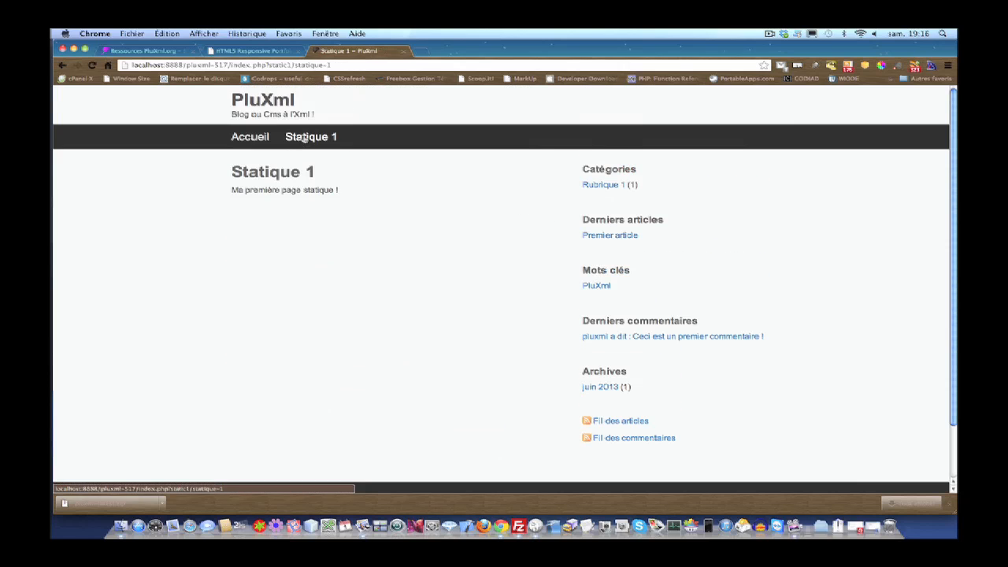
{"action": "left_click", "coordinate": [608, 235]}
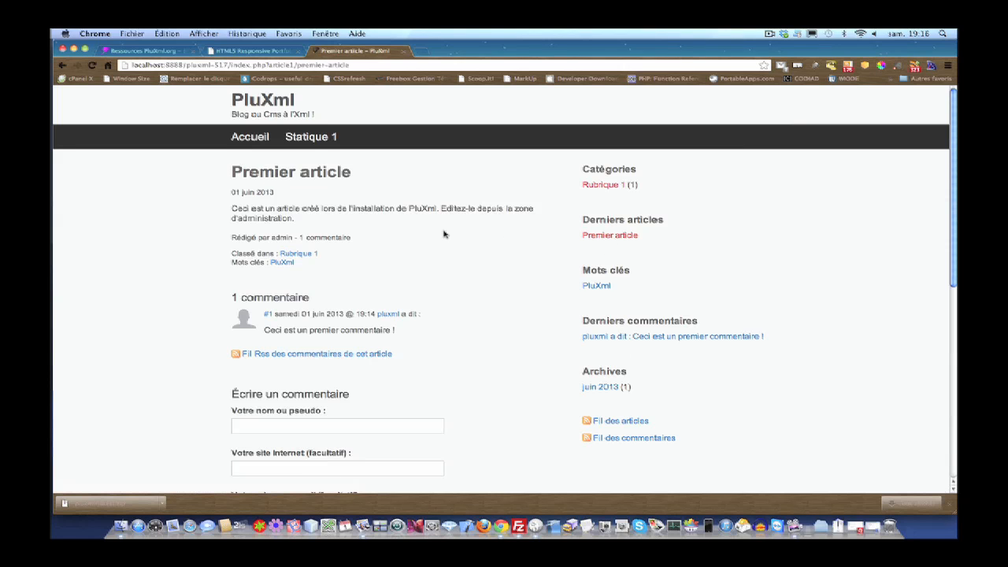
{"action": "left_click", "coordinate": [237, 138]}
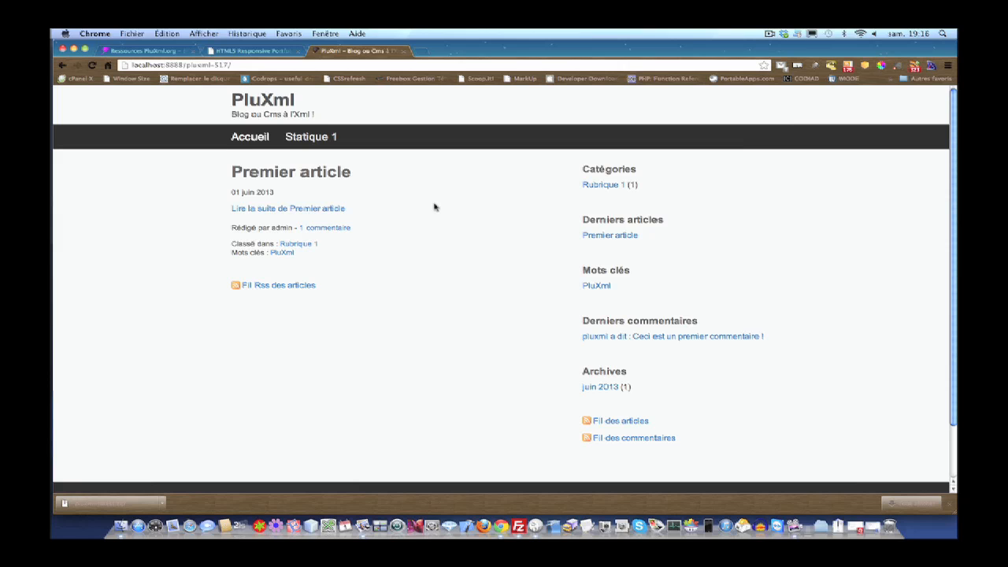
{"action": "scroll", "coordinate": [385, 202], "scroll_direction": "down", "scroll_amount": 2}
{"action": "scroll", "coordinate": [385, 203], "scroll_direction": "up", "scroll_amount": 2}
- Browse the Ressources PluXml.org themes and filter them to the PluXml 5.1.7 category
{"action": "left_click", "coordinate": [161, 50]}
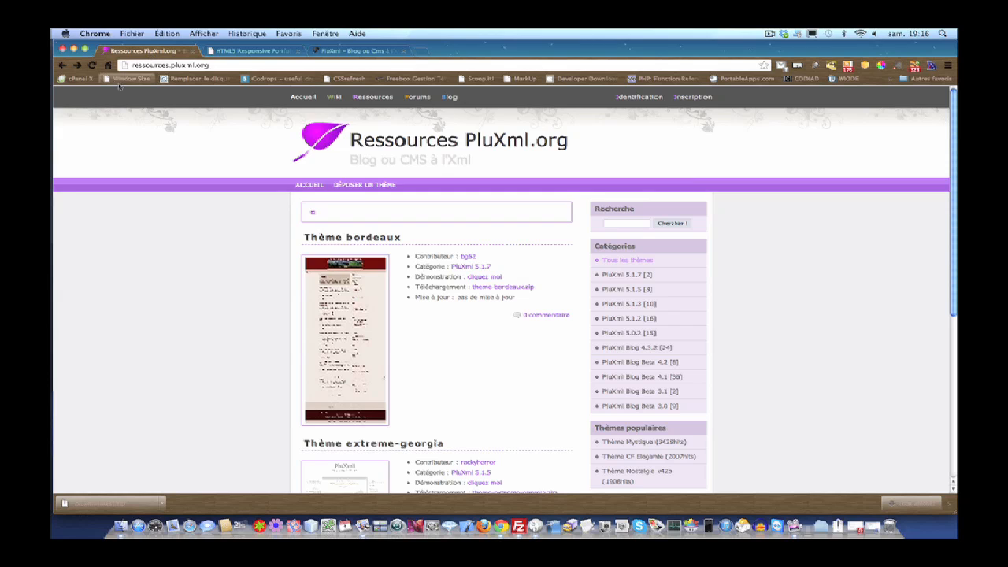
{"action": "left_click", "coordinate": [63, 66]}
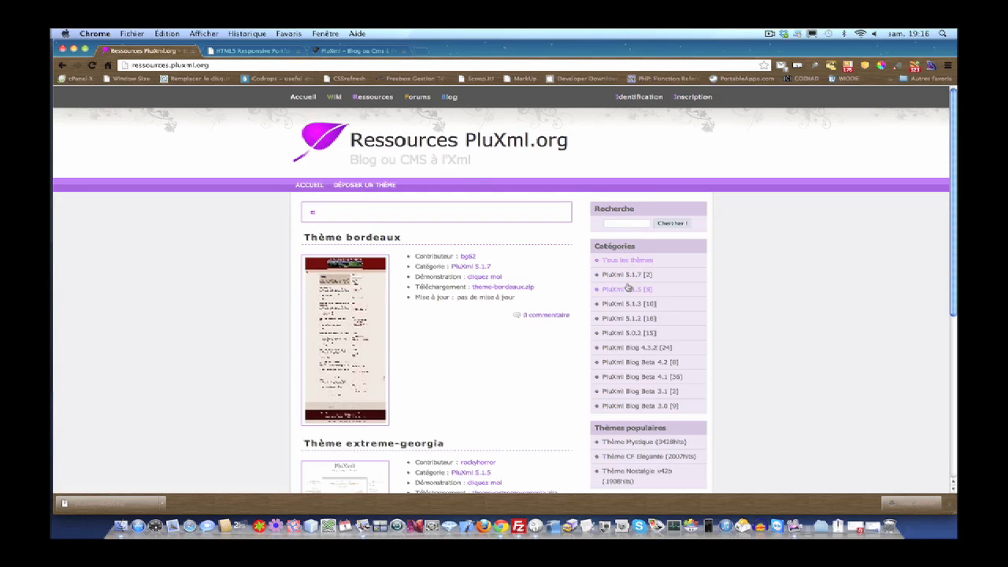
{"action": "scroll", "coordinate": [482, 288], "scroll_direction": "down", "scroll_amount": 4}
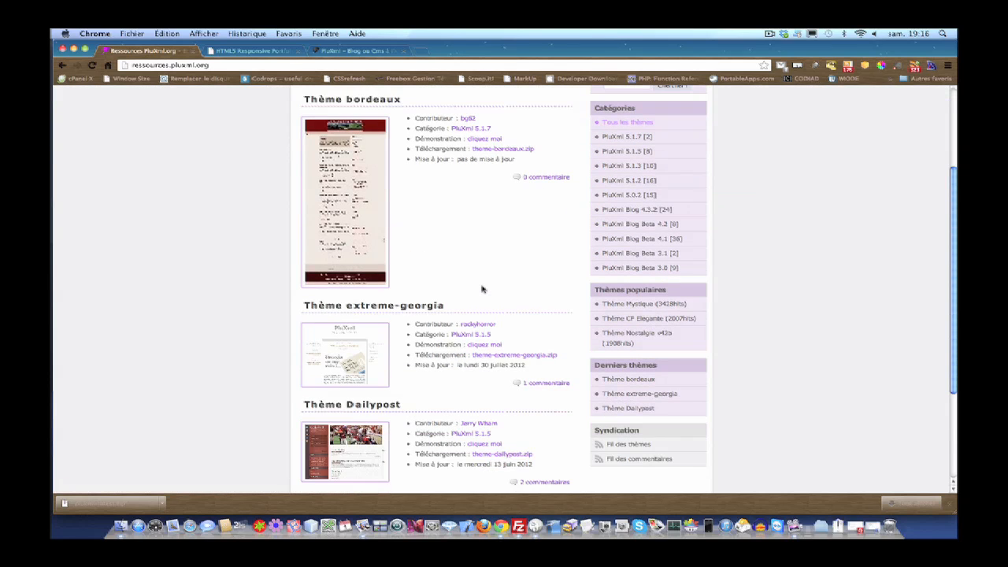
{"action": "scroll", "coordinate": [482, 289], "scroll_direction": "down", "scroll_amount": 4}
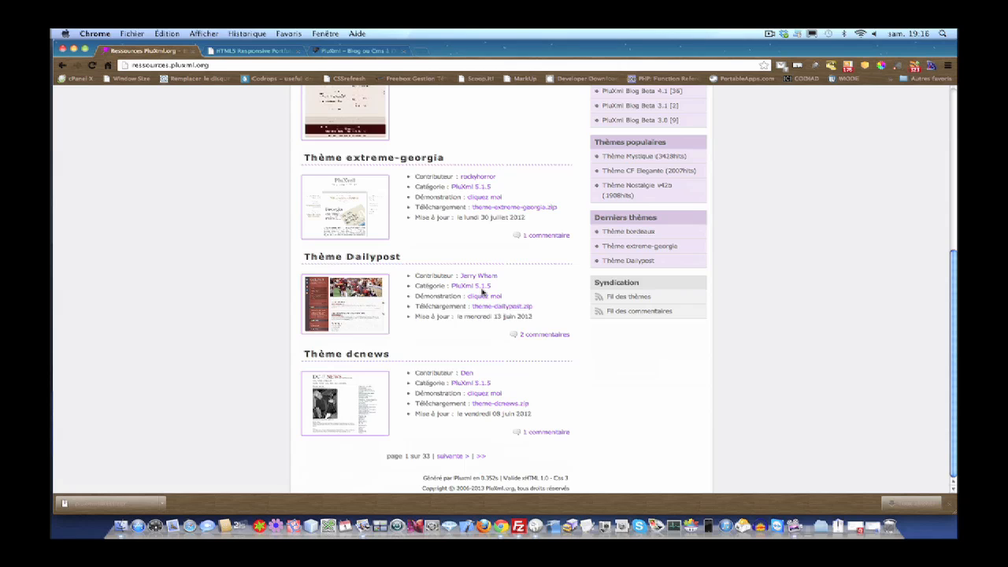
{"action": "scroll", "coordinate": [482, 291], "scroll_direction": "up", "scroll_amount": 8}
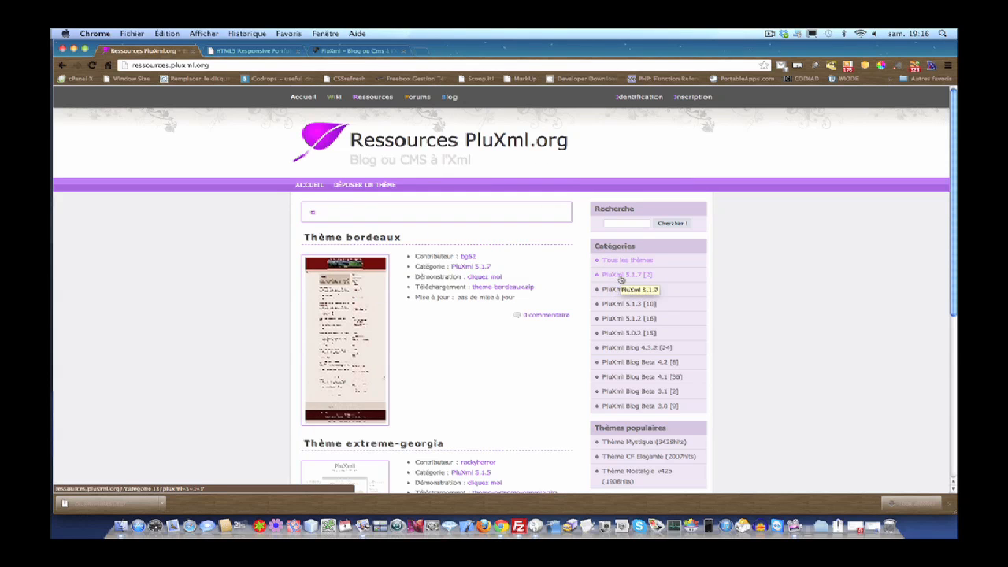
{"action": "left_click", "coordinate": [621, 275]}
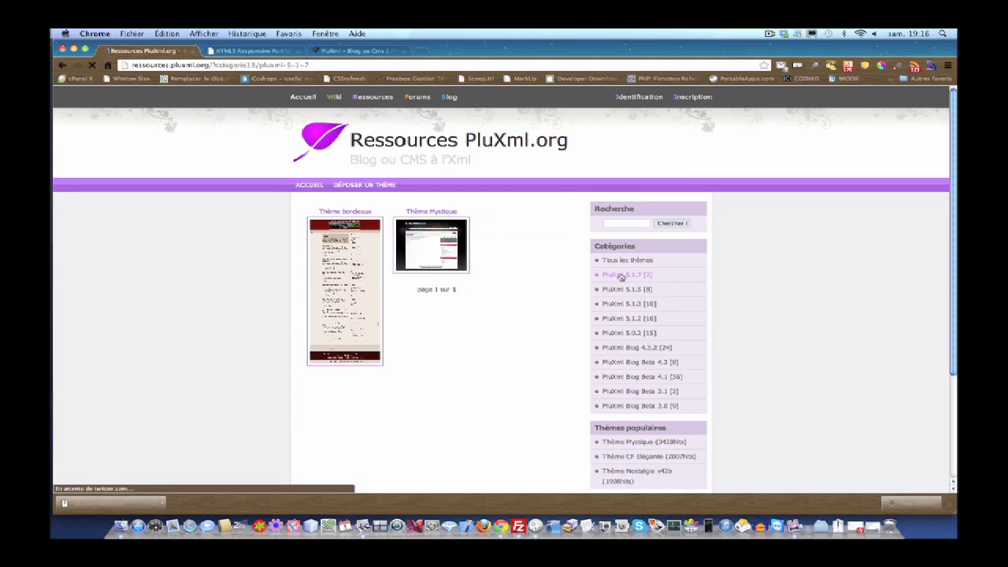
{"action": "scroll", "coordinate": [496, 299], "scroll_direction": "down", "scroll_amount": 3}
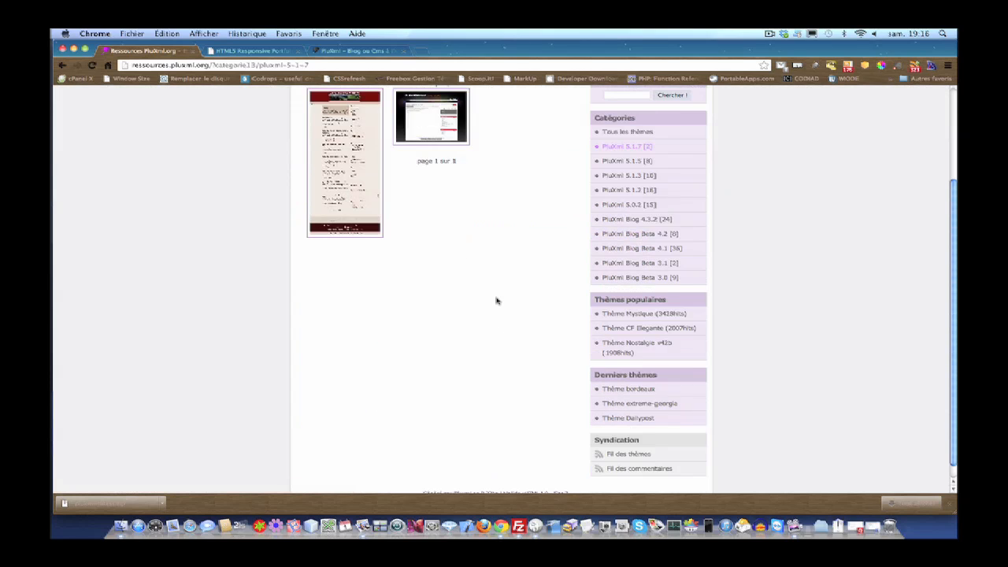
{"action": "scroll", "coordinate": [497, 300], "scroll_direction": "up", "scroll_amount": 3}
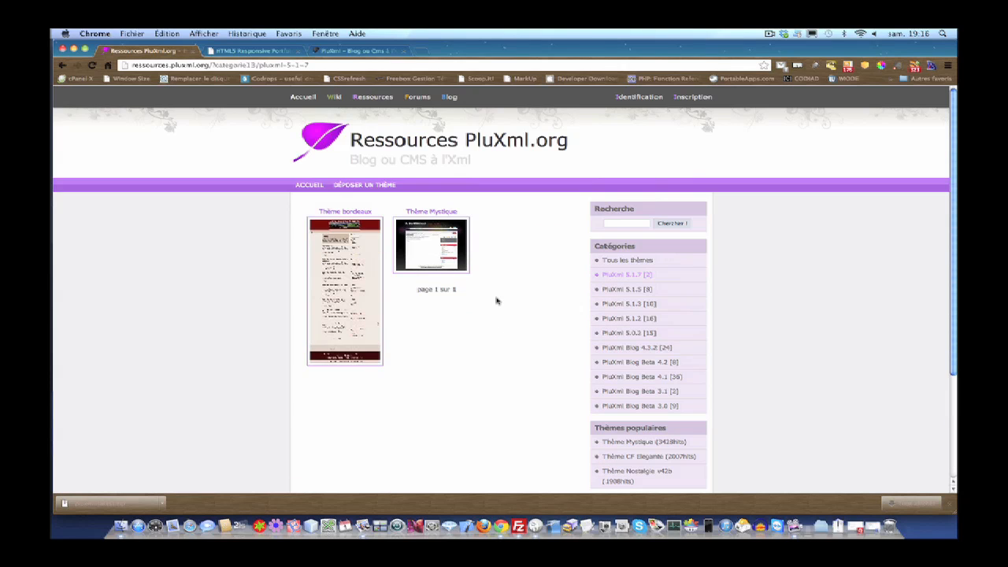
{"action": "left_click", "coordinate": [426, 253]}
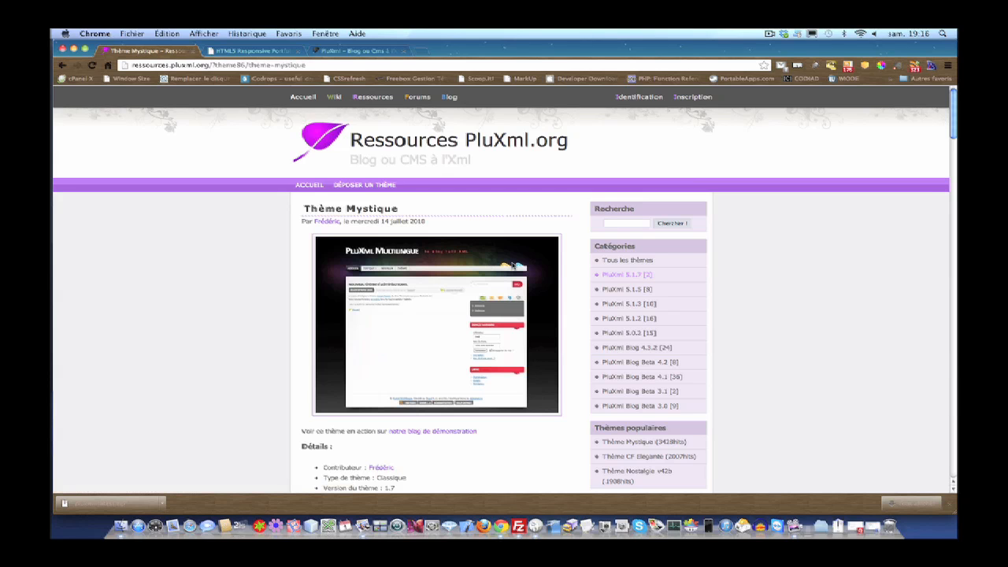
{"action": "scroll", "coordinate": [513, 265], "scroll_direction": "down", "scroll_amount": 3}
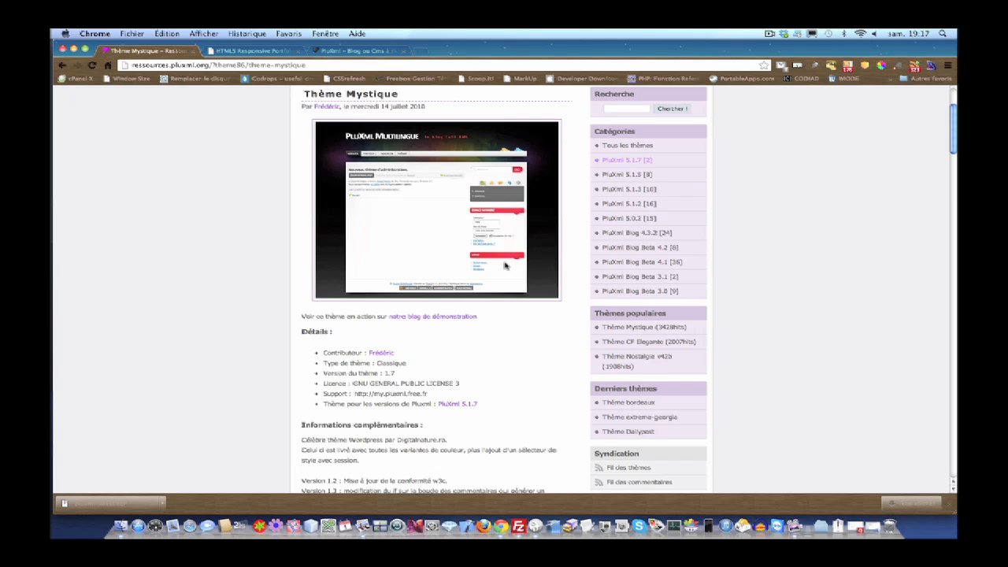
{"action": "scroll", "coordinate": [504, 266], "scroll_direction": "down", "scroll_amount": 1}
{"action": "scroll", "coordinate": [504, 266], "scroll_direction": "down", "scroll_amount": 2}
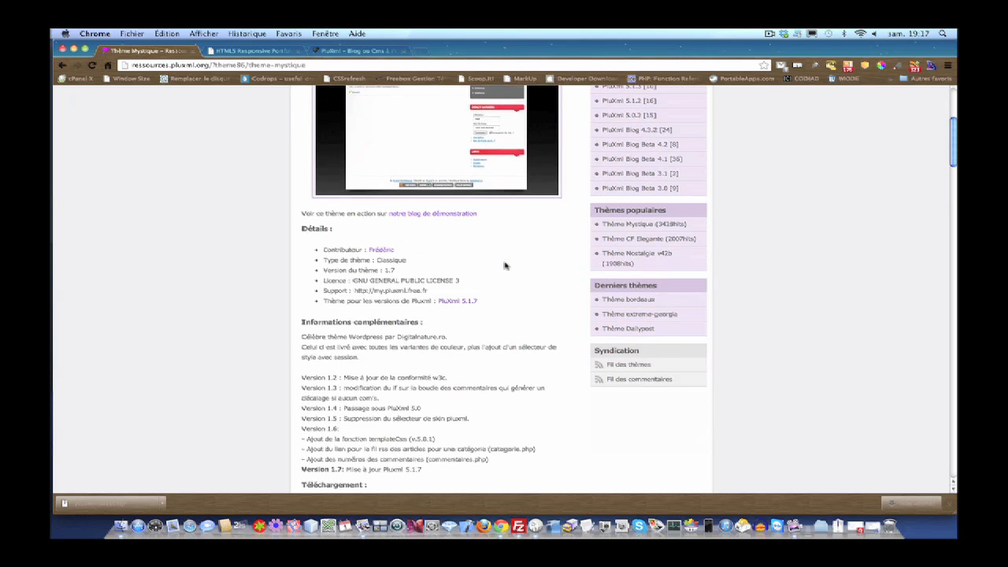
{"action": "scroll", "coordinate": [505, 265], "scroll_direction": "down", "scroll_amount": 2}
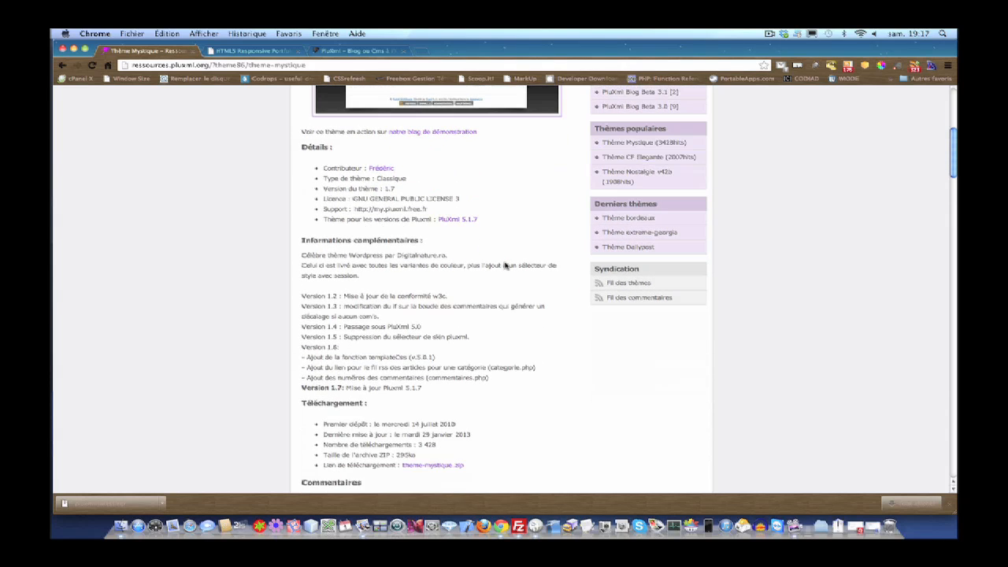
{"action": "scroll", "coordinate": [505, 265], "scroll_direction": "down", "scroll_amount": 2}
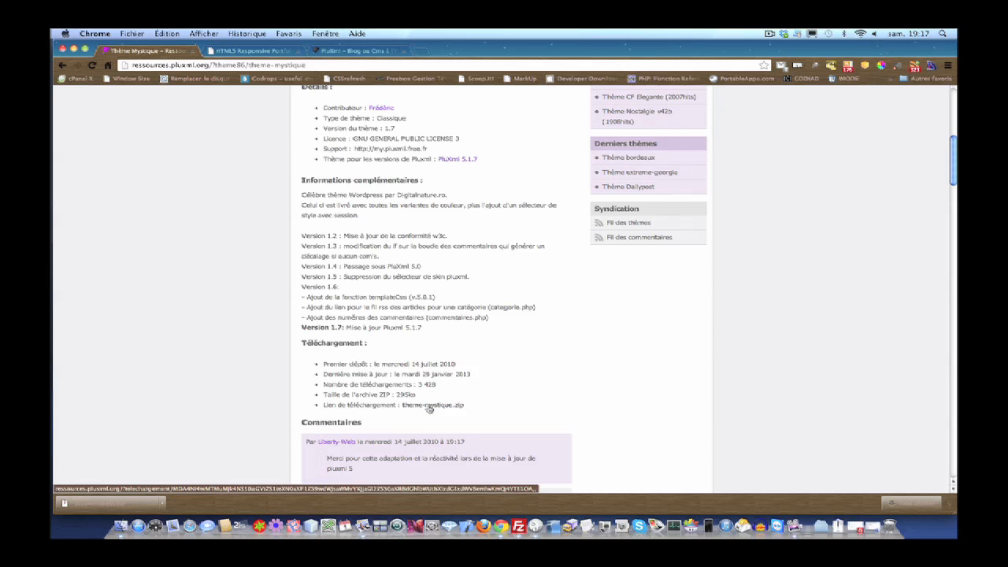
{"action": "scroll", "coordinate": [429, 407], "scroll_direction": "down", "scroll_amount": 2}
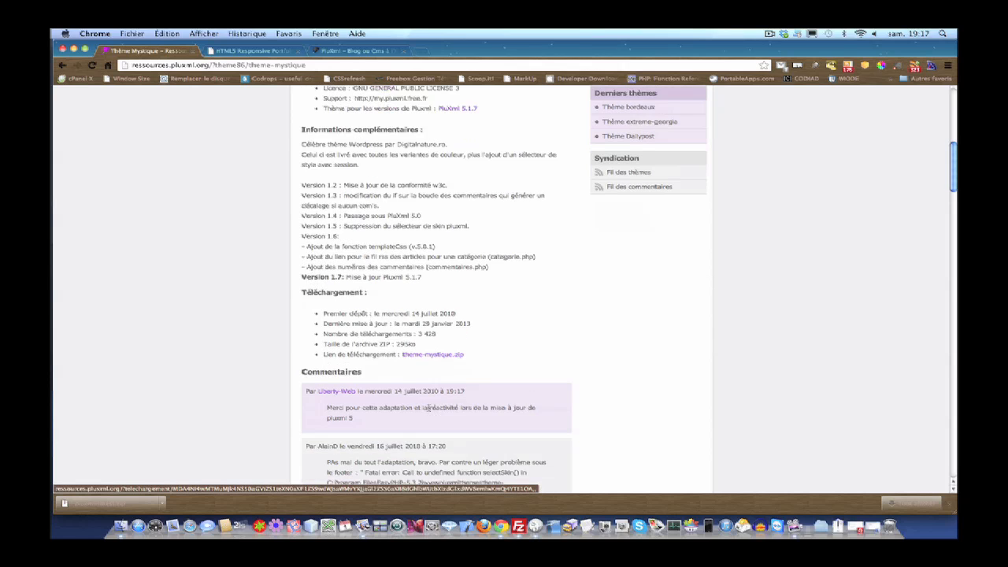
{"action": "left_click", "coordinate": [445, 354]}
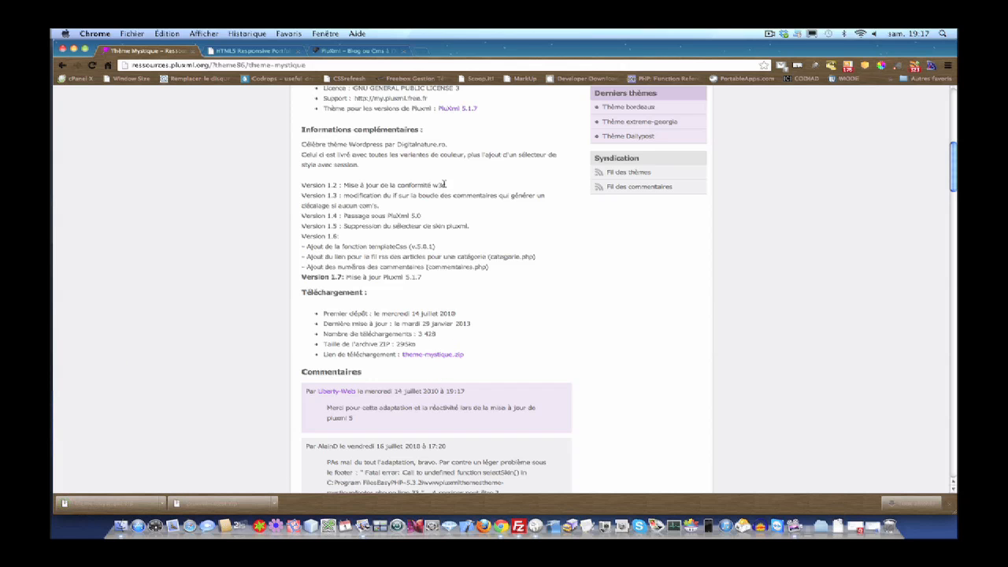
{"action": "scroll", "coordinate": [445, 185], "scroll_direction": "up", "scroll_amount": 10}
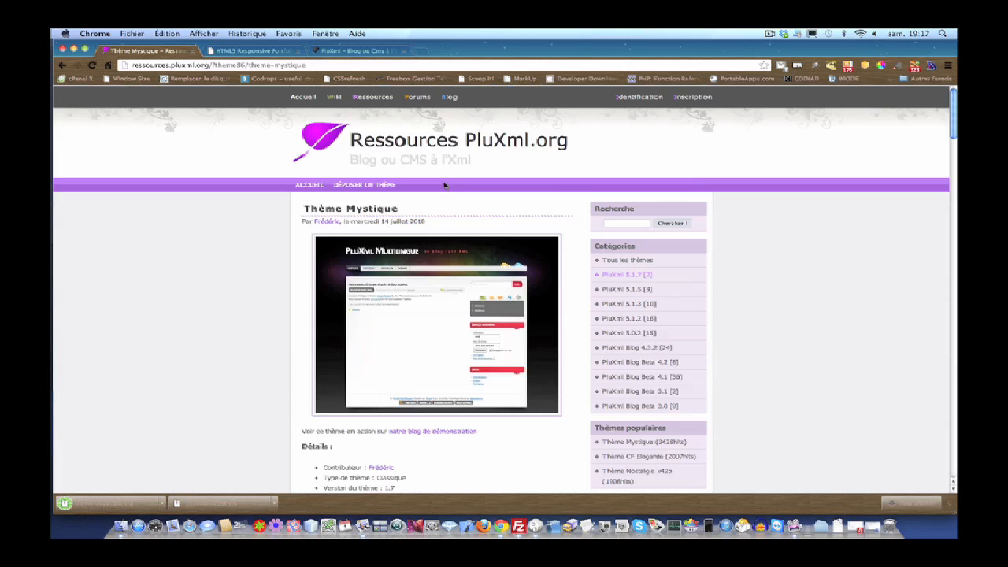
- Return to the localhost PluXml site and follow the Administration footer link
{"action": "left_click", "coordinate": [367, 51]}
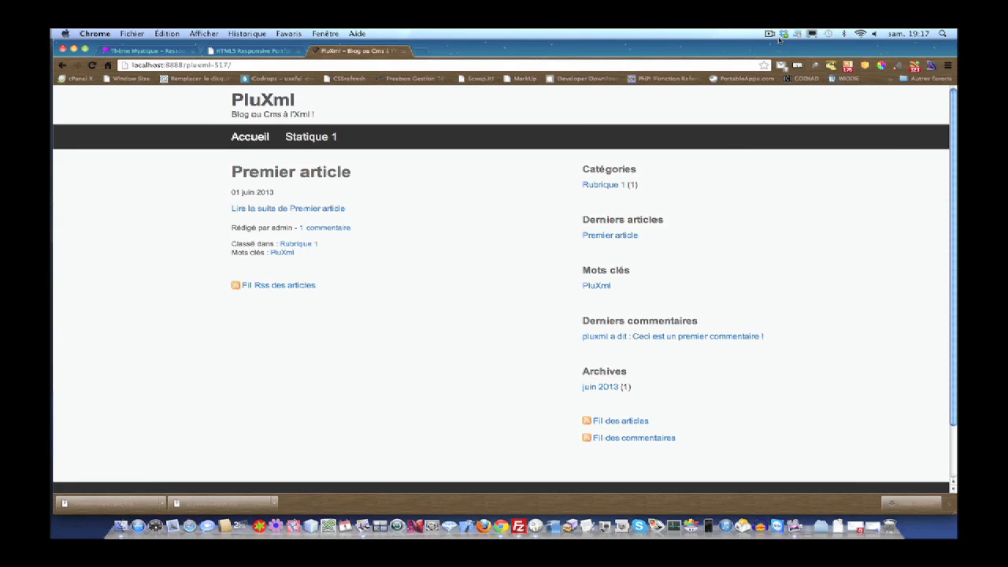
{"action": "left_click", "coordinate": [300, 66]}
{"action": "scroll", "coordinate": [528, 399], "scroll_direction": "down", "scroll_amount": 2}
{"action": "scroll", "coordinate": [528, 399], "scroll_direction": "up", "scroll_amount": 2}
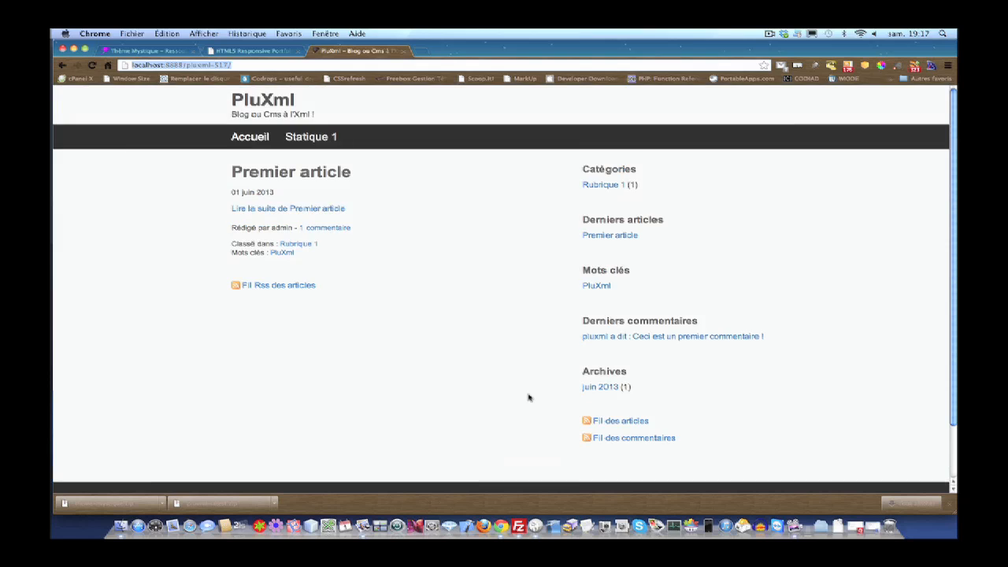
{"action": "scroll", "coordinate": [528, 398], "scroll_direction": "down", "scroll_amount": 2}
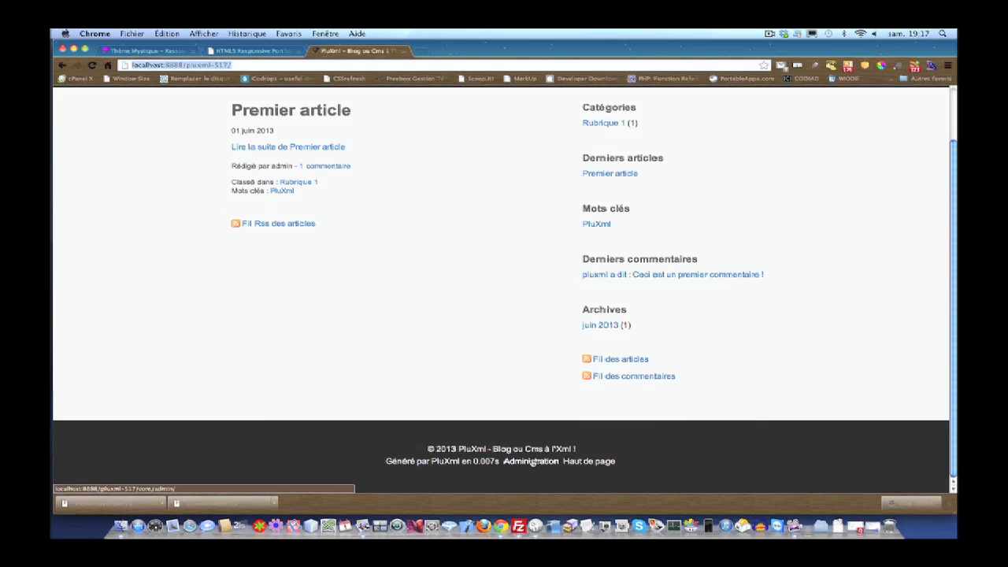
{"action": "left_click", "coordinate": [533, 463]}
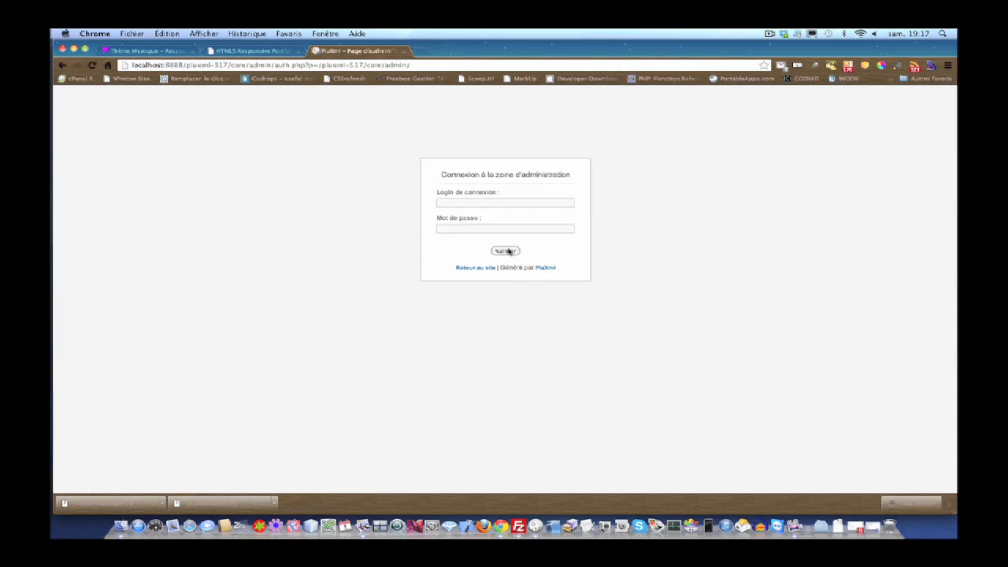
- Enter the administrator login and move to the password field
{"action": "left_click", "coordinate": [494, 204]}
{"action": "type", "text": "admin"}
{"action": "key", "text": "Tab"}
{"action": "type", "text": "admin"}
- Log in and open Paramètres > Options d'affichage, confirming only the defaut theme is offered
{"action": "left_click", "coordinate": [506, 251]}
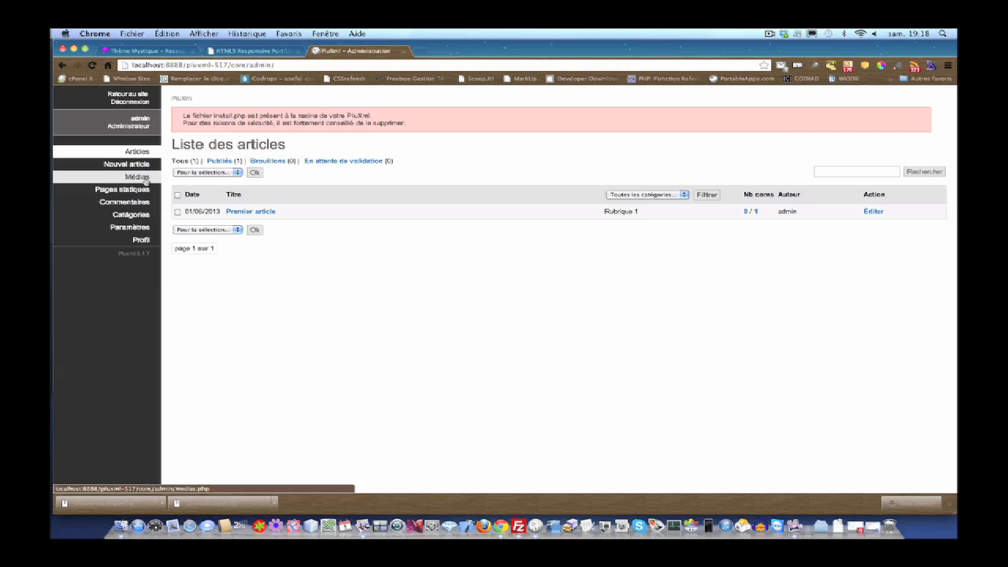
{"action": "left_click", "coordinate": [140, 178]}
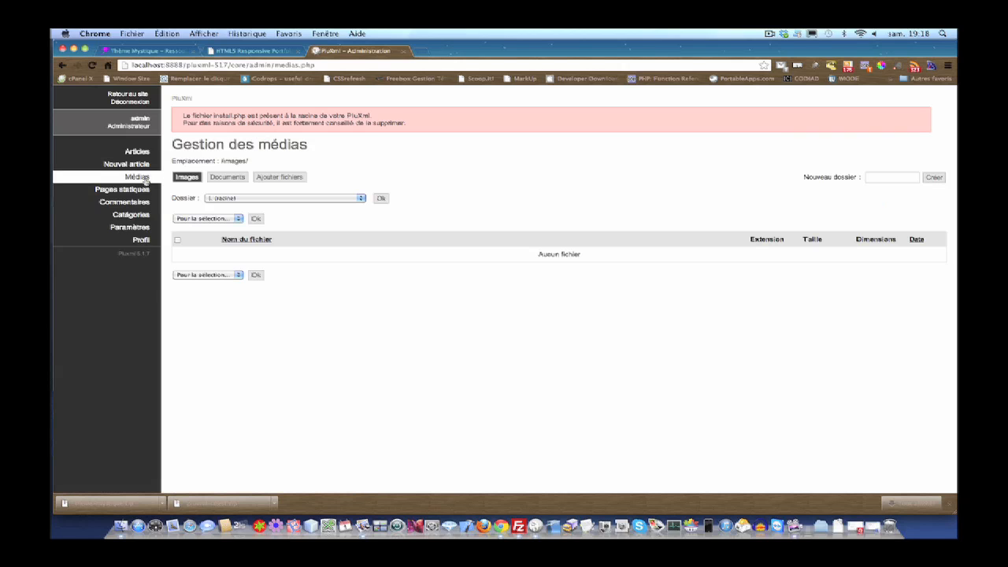
{"action": "left_click", "coordinate": [130, 227]}
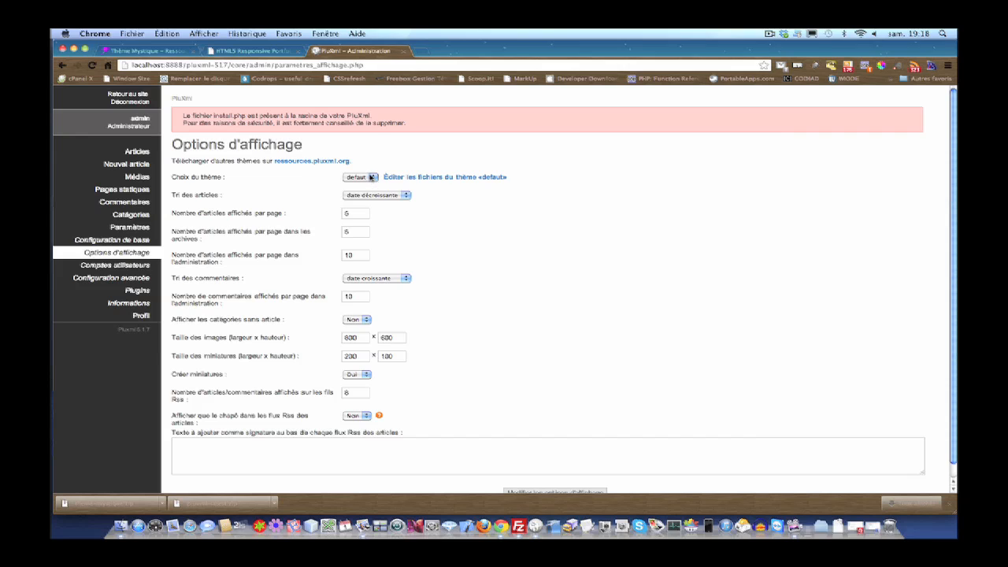
{"action": "left_click", "coordinate": [371, 178]}
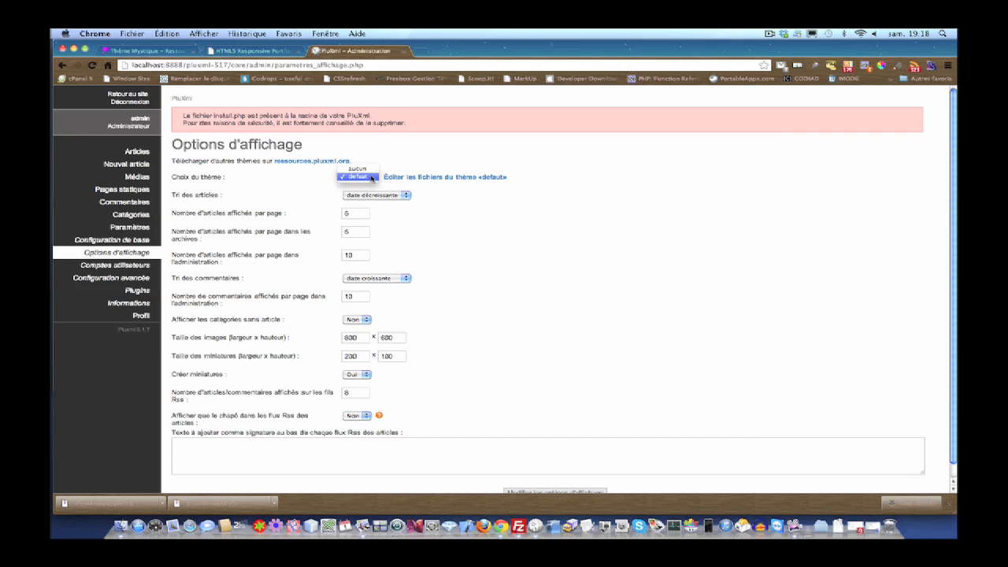
{"action": "left_click", "coordinate": [396, 168]}
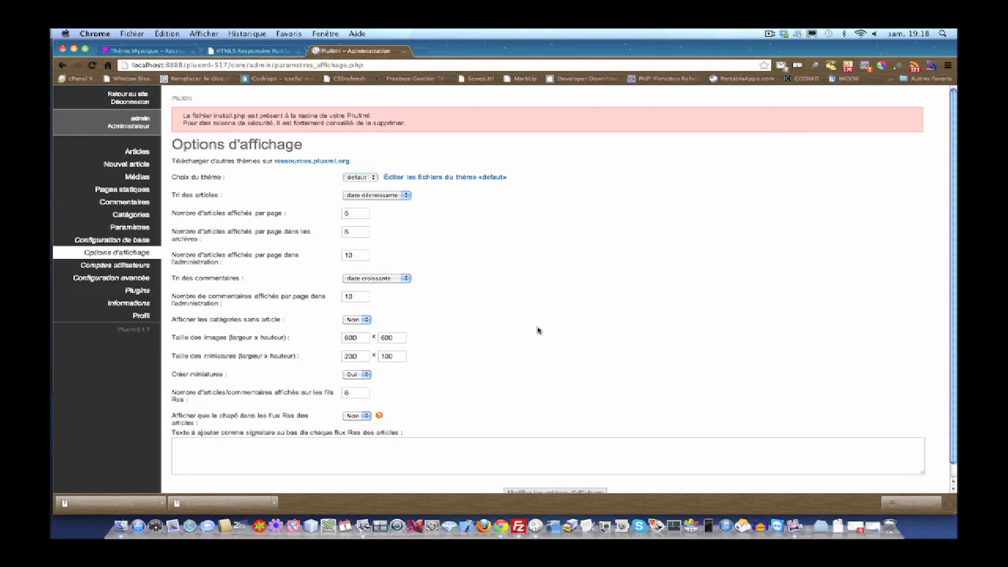
- In an enlarged Finder window, browse to htdocs/pluxml-517/themes
{"action": "left_click", "coordinate": [873, 526]}
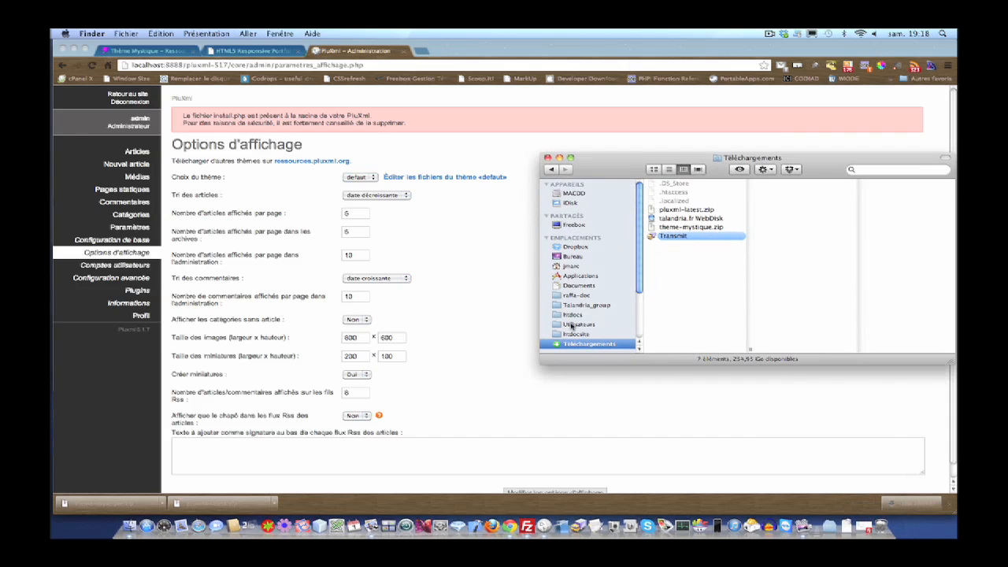
{"action": "left_click", "coordinate": [573, 315]}
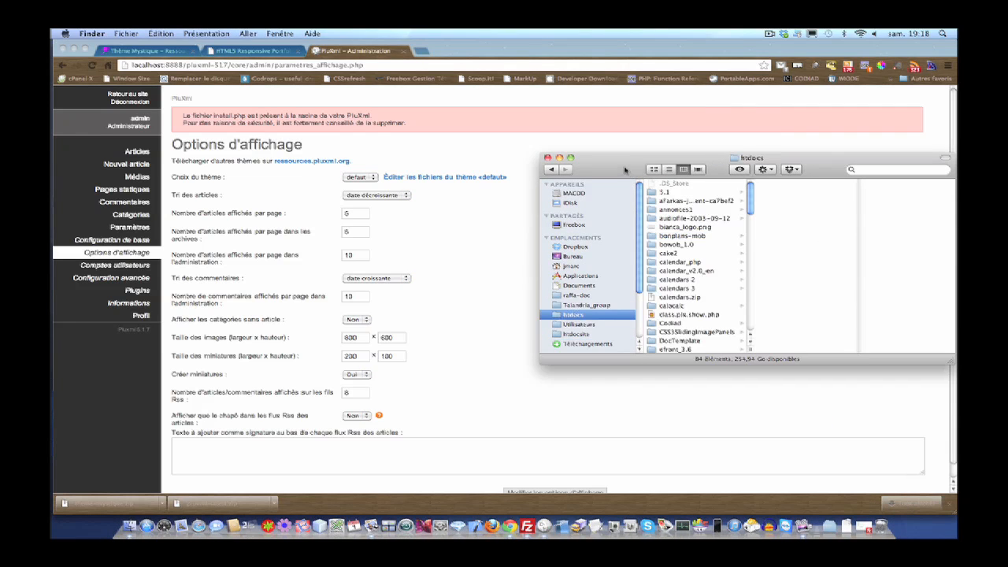
{"action": "left_click_drag", "start_coordinate": [624, 170], "coordinate": [266, 137]}
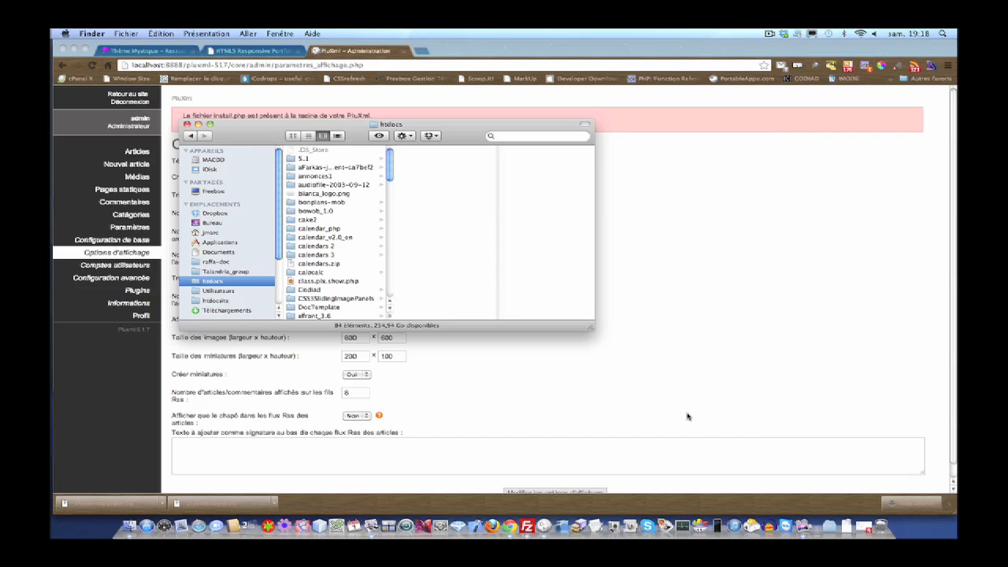
{"action": "left_click_drag", "start_coordinate": [592, 326], "coordinate": [830, 422]}
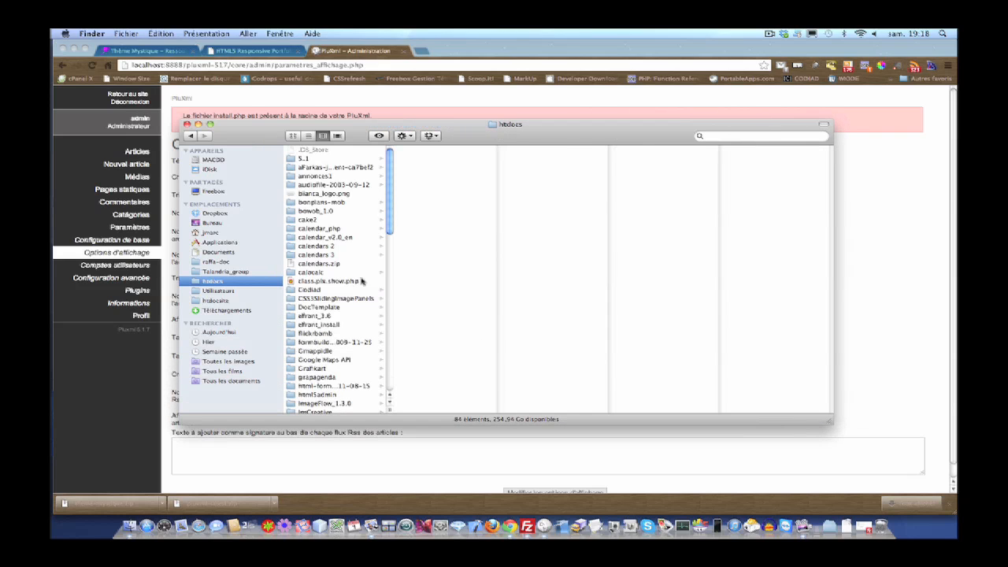
{"action": "scroll", "coordinate": [347, 279], "scroll_direction": "down", "scroll_amount": 10}
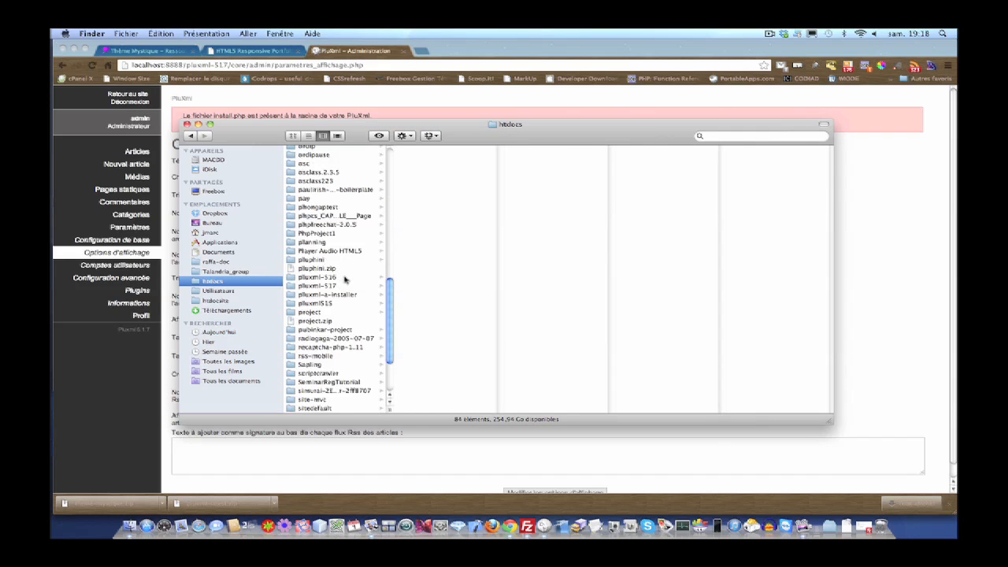
{"action": "left_click", "coordinate": [337, 285]}
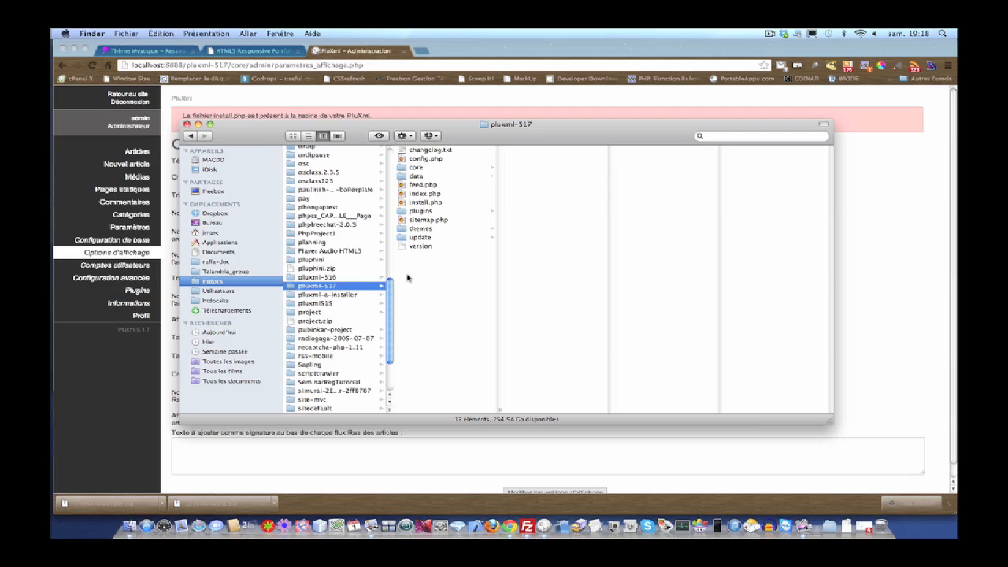
{"action": "left_click", "coordinate": [422, 228]}
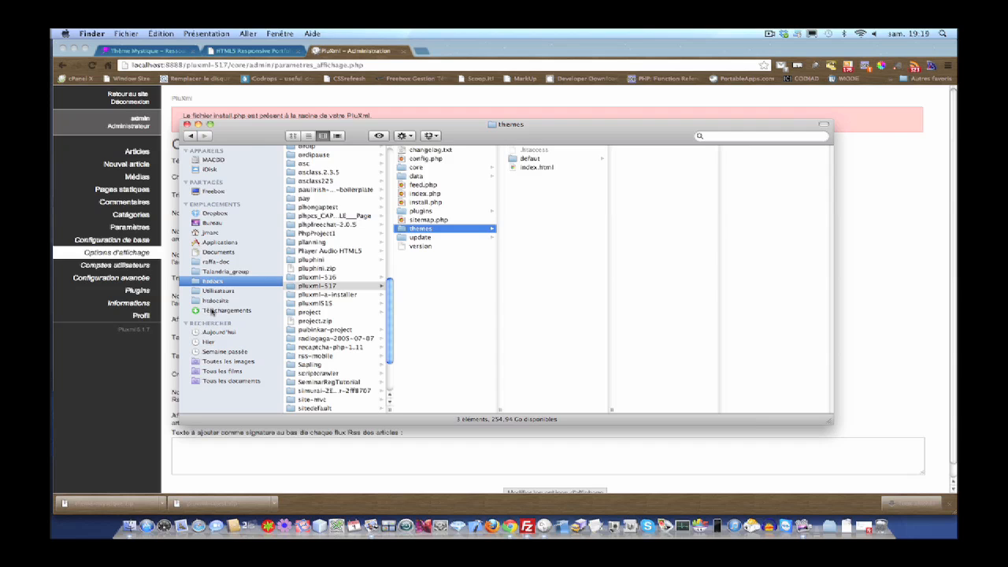
- Unzip theme-mystique.zip from Téléchargements and paste the theme-mystique folder into the themes folder
{"action": "left_click", "coordinate": [211, 312]}
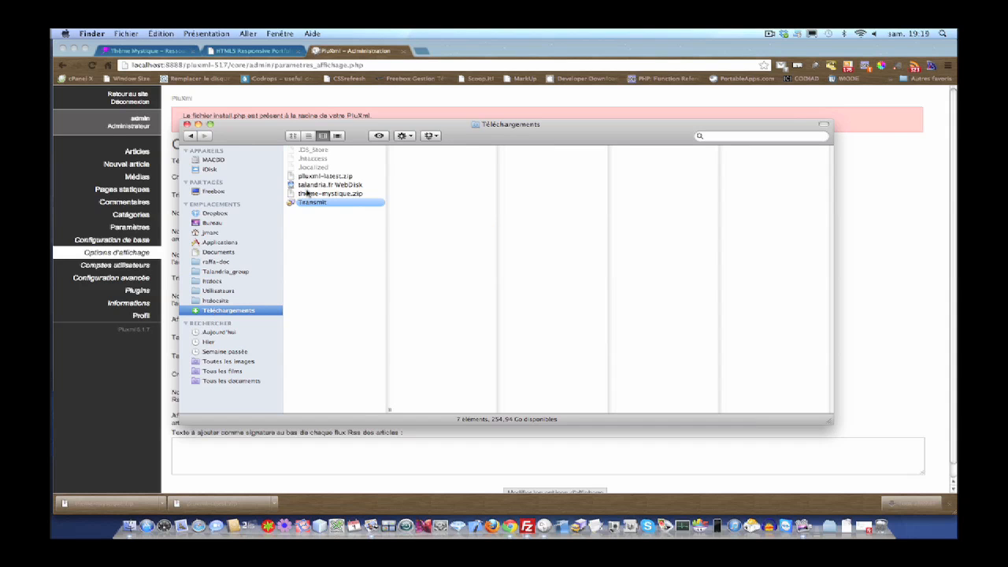
{"action": "double_click", "coordinate": [311, 195]}
{"action": "left_click", "coordinate": [326, 194]}
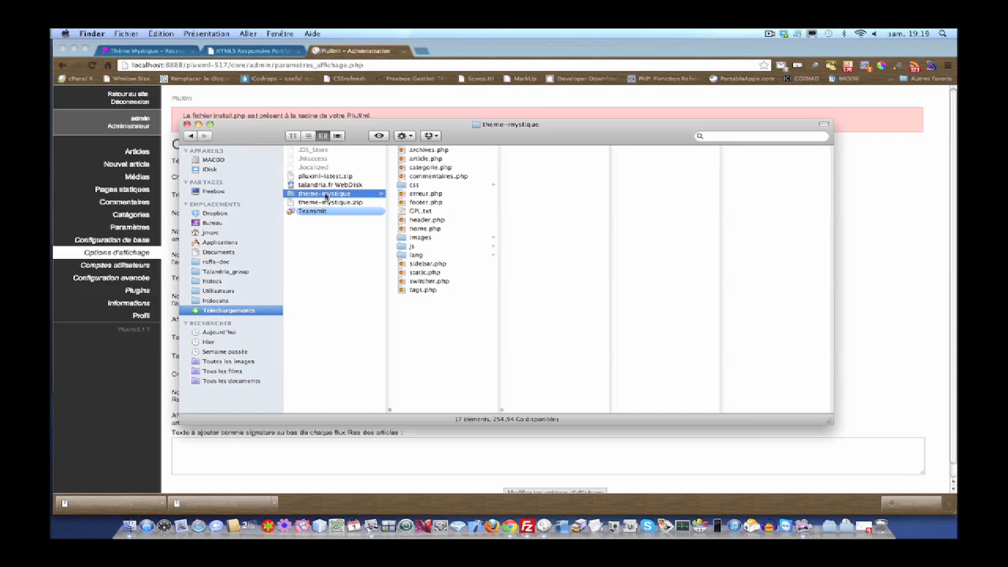
{"action": "left_click", "coordinate": [216, 282]}
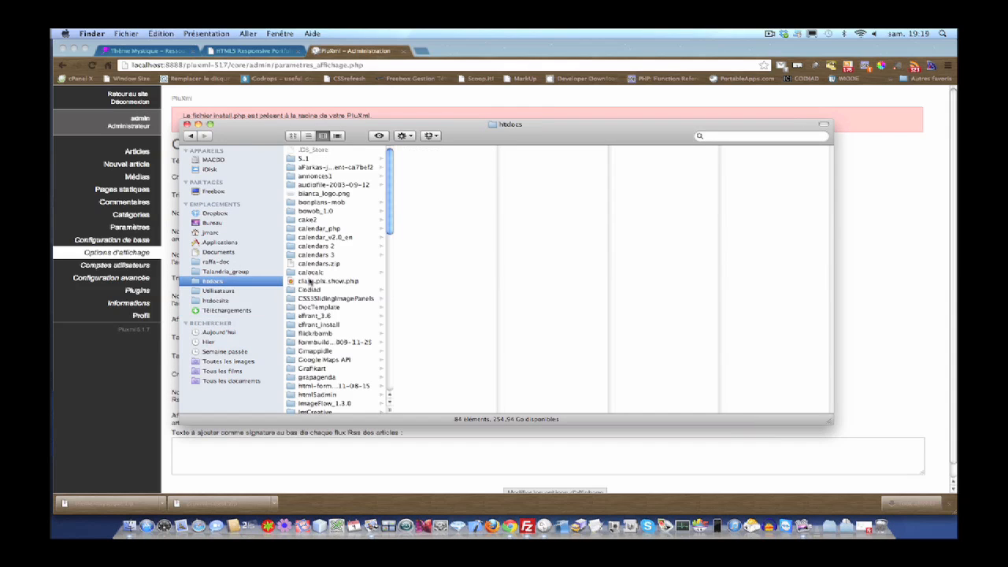
{"action": "left_click", "coordinate": [190, 136]}
{"action": "left_click", "coordinate": [190, 137]}
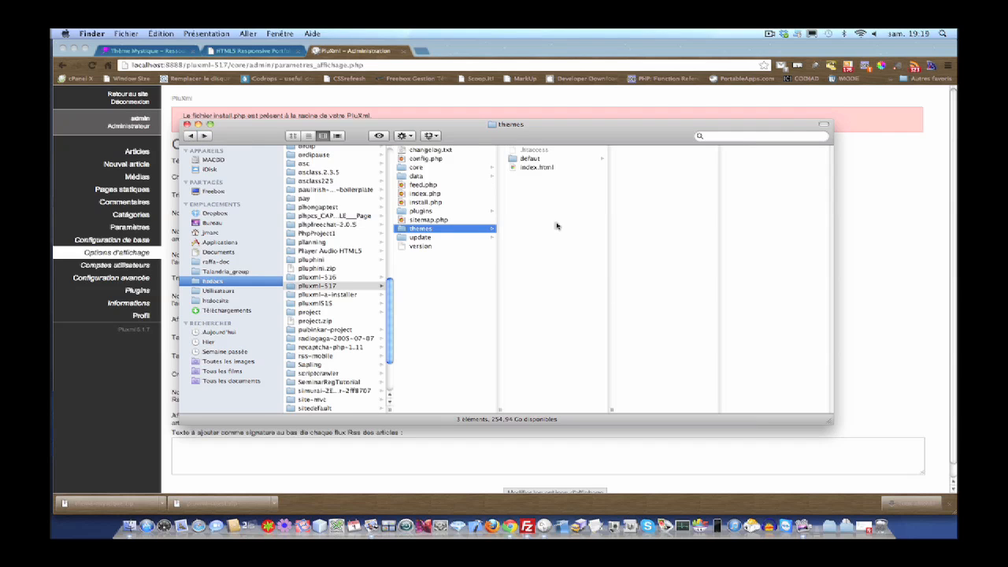
{"action": "key", "text": "super+v"}
- Verify theme-mystique sits next to defaut in themes, then minimise the Finder window
{"action": "left_click", "coordinate": [560, 176]}
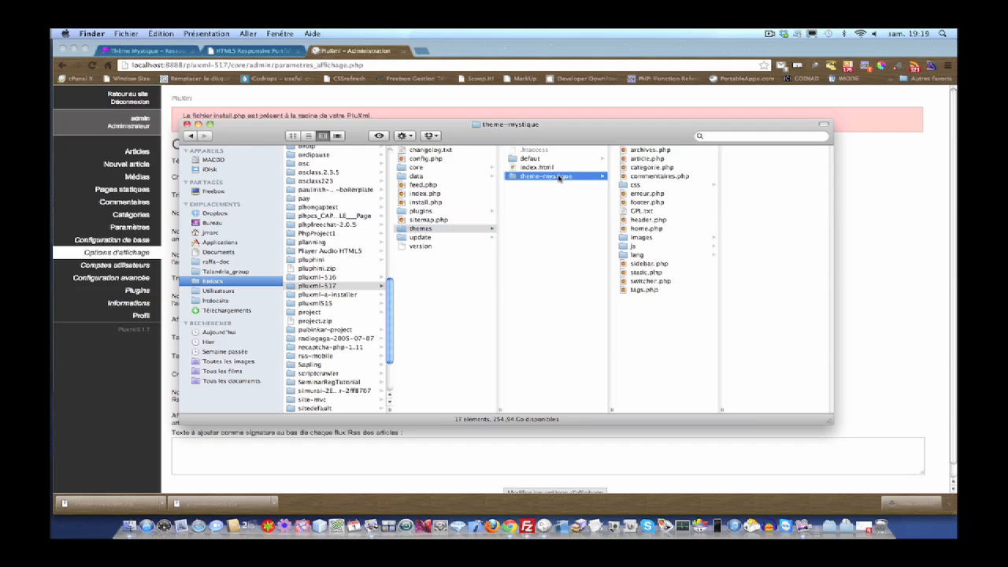
{"action": "left_click", "coordinate": [431, 229]}
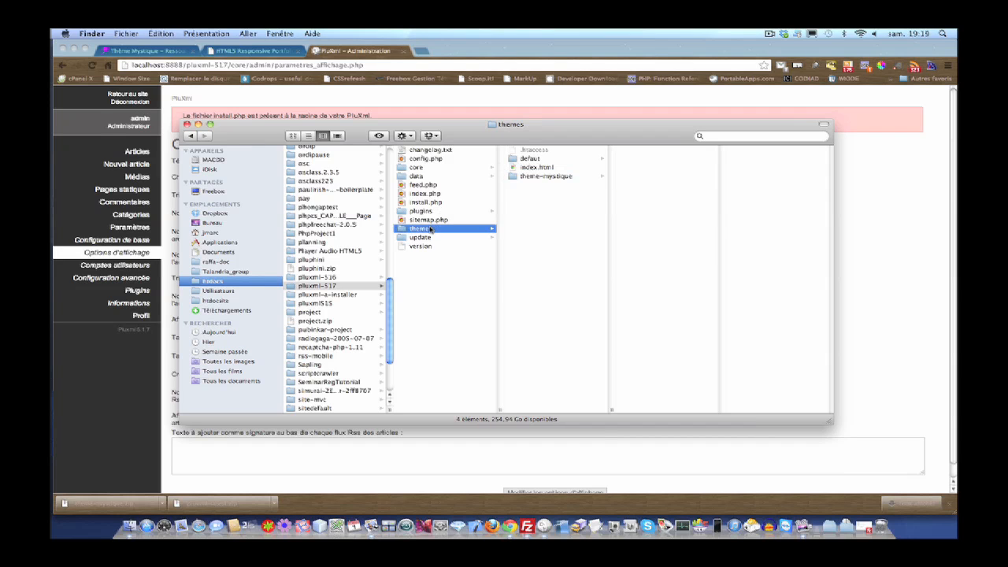
{"action": "left_click", "coordinate": [339, 285]}
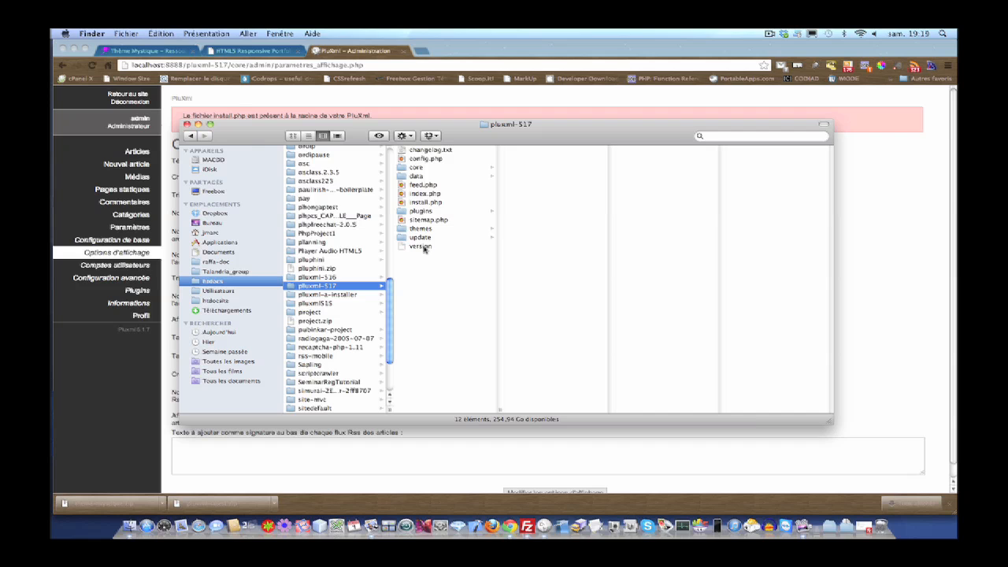
{"action": "left_click", "coordinate": [425, 229]}
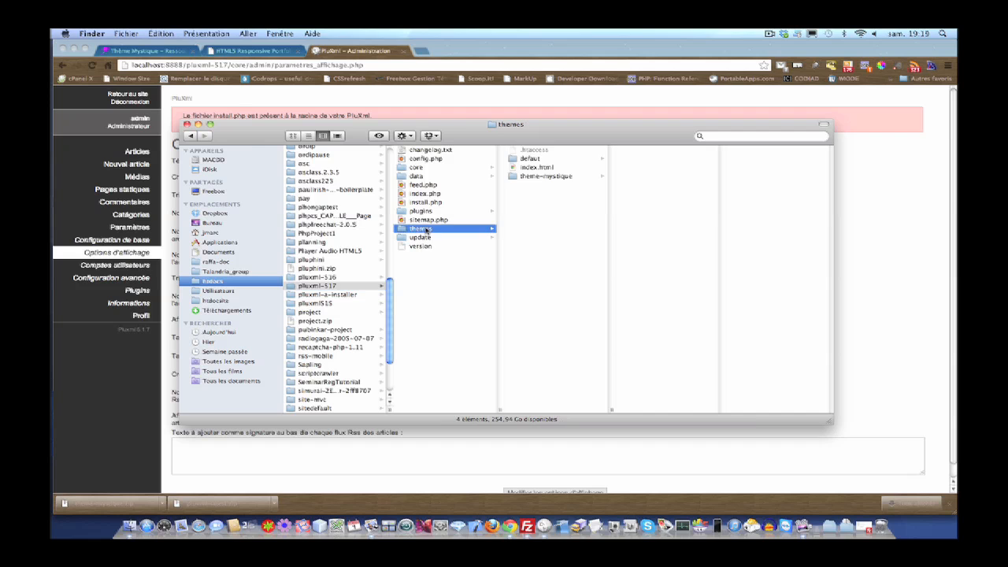
{"action": "left_click", "coordinate": [198, 124]}
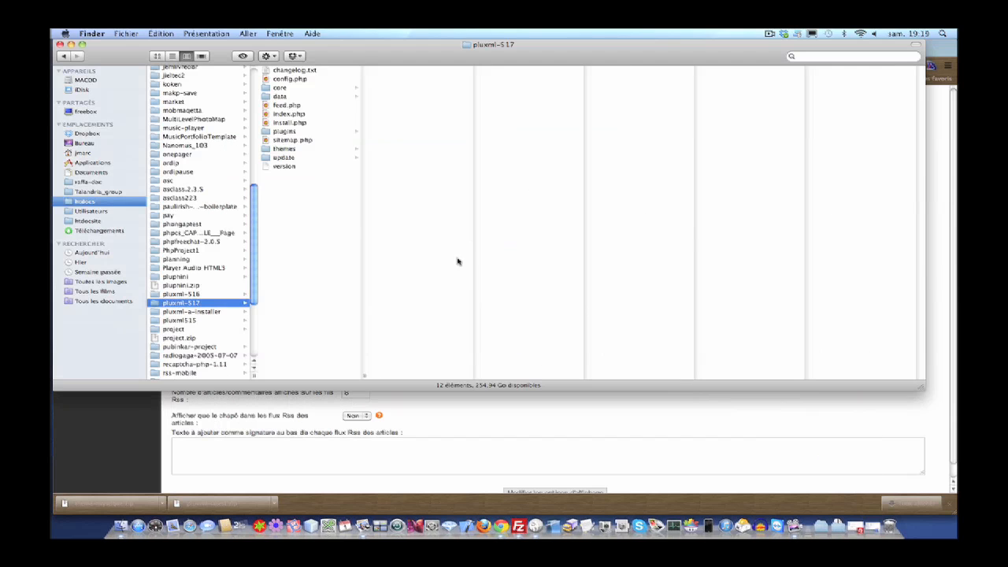
- Reload Options d'affichage, choose theme-mystique under Choix du thème, and save the options
{"action": "left_click", "coordinate": [516, 429]}
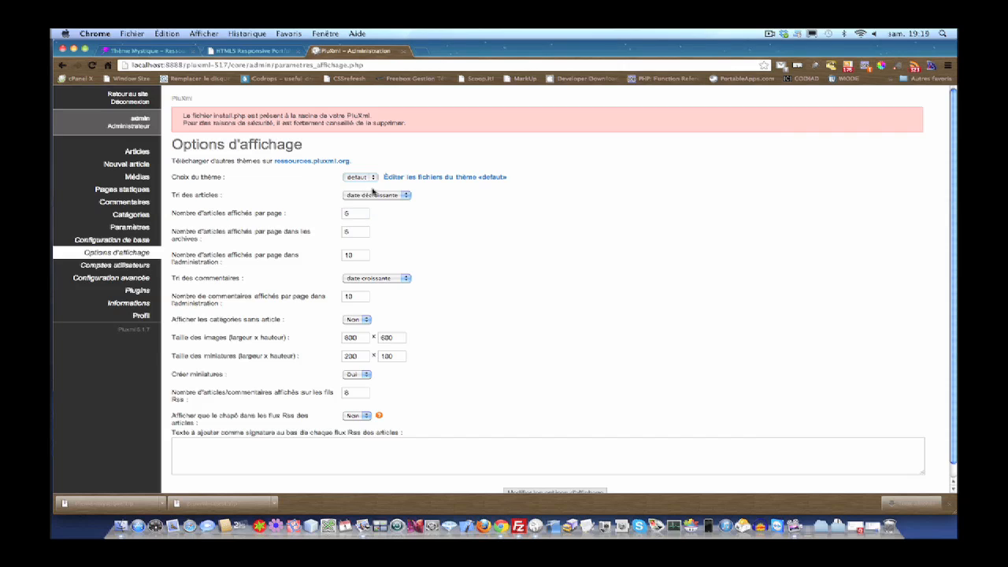
{"action": "left_click", "coordinate": [93, 66]}
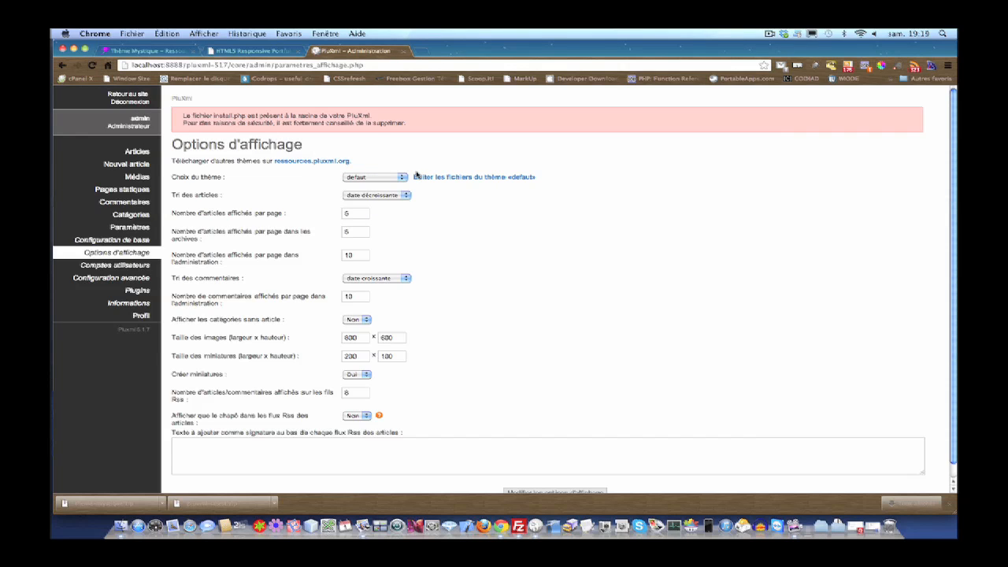
{"action": "left_click", "coordinate": [403, 179]}
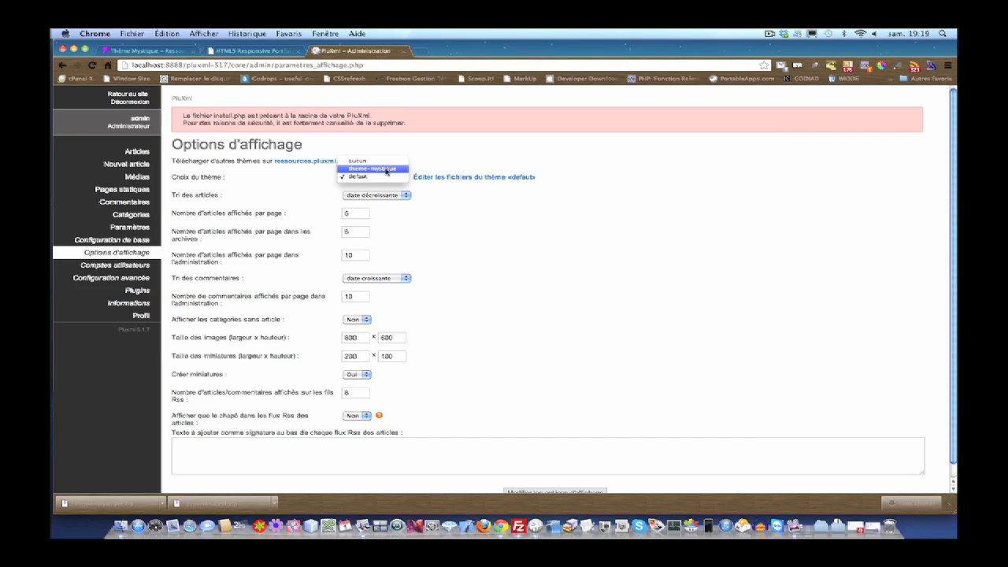
{"action": "left_click", "coordinate": [386, 168]}
{"action": "scroll", "coordinate": [450, 240], "scroll_direction": "down", "scroll_amount": 1}
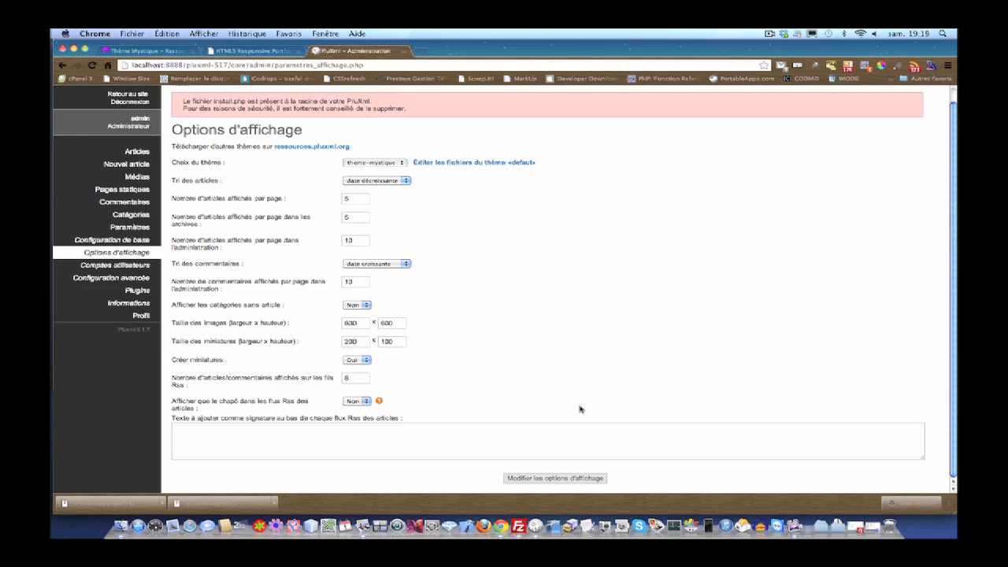
{"action": "left_click", "coordinate": [555, 478]}
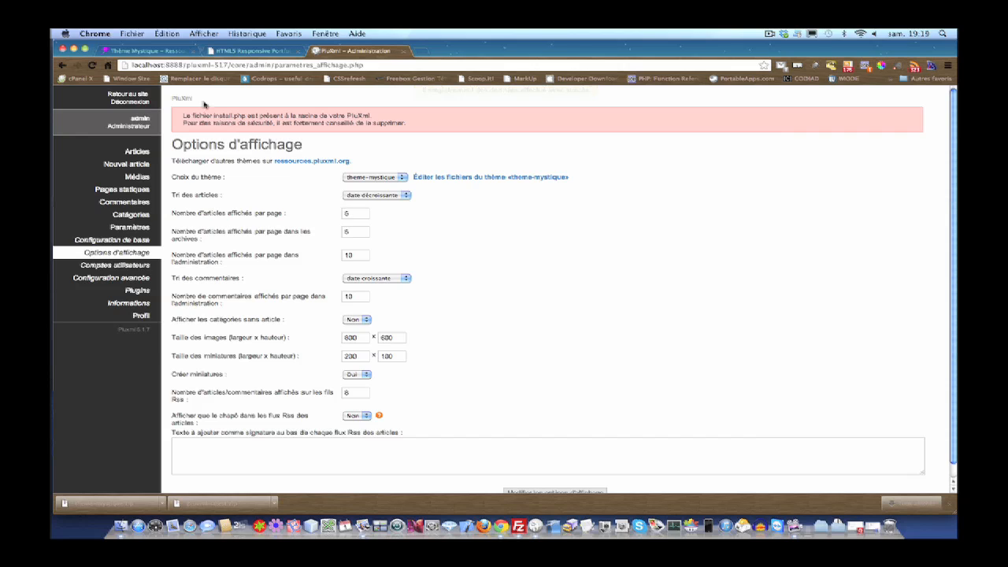
- Open the Retour au site link in a new tab and switch to it
{"action": "right_click", "coordinate": [129, 94]}
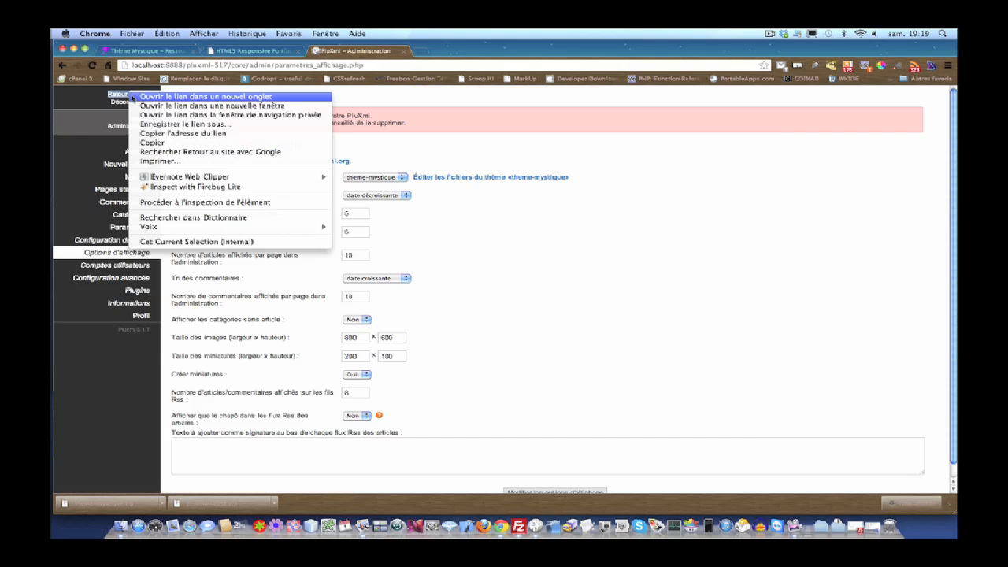
{"action": "left_click", "coordinate": [146, 97]}
{"action": "left_click", "coordinate": [449, 52]}
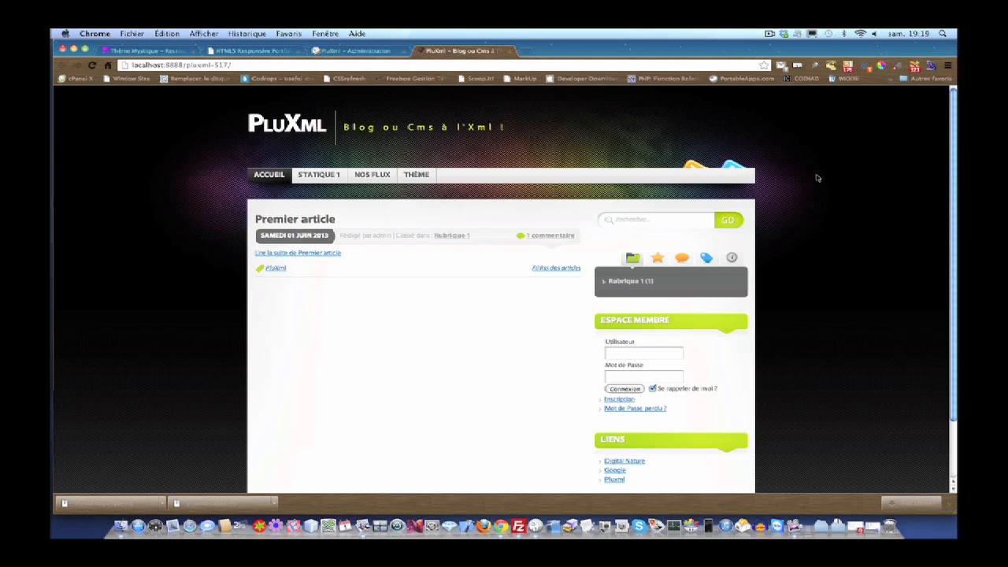
- Apply the THÈME > Bleu variant, then visit ACCUEIL and the STATIQUE 1 page
{"action": "mouse_move", "coordinate": [372, 178]}
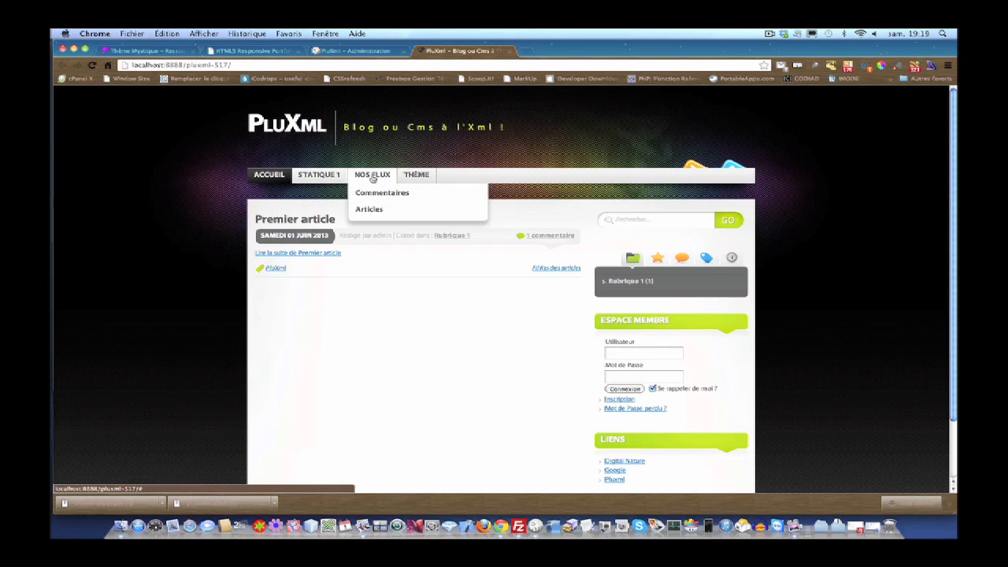
{"action": "mouse_move", "coordinate": [417, 176]}
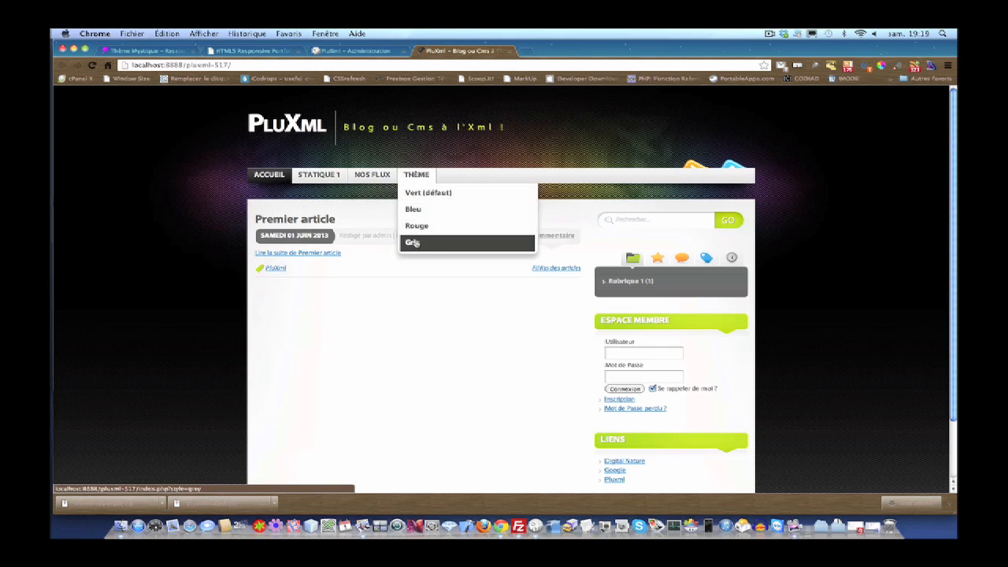
{"action": "left_click", "coordinate": [413, 211]}
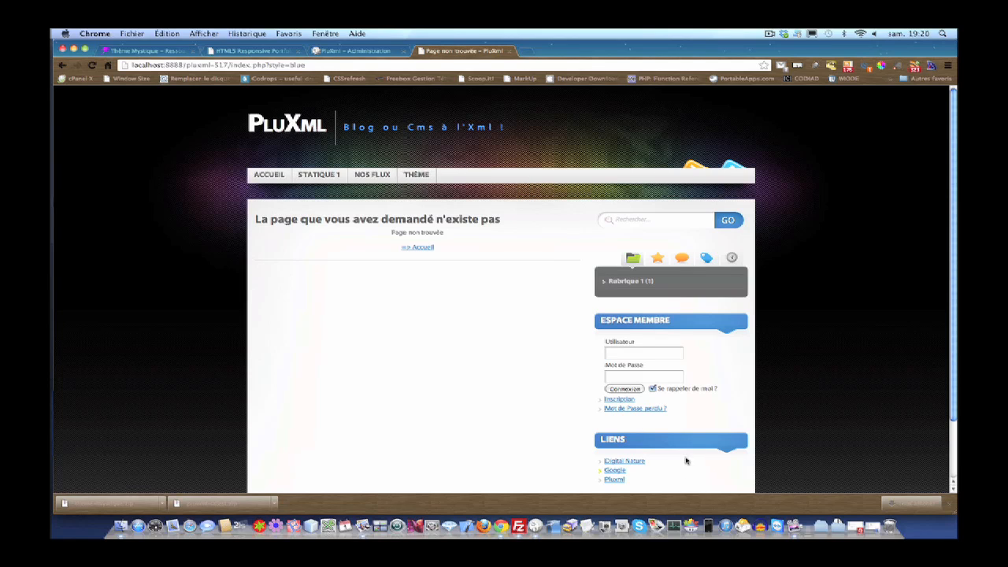
{"action": "left_click", "coordinate": [272, 176]}
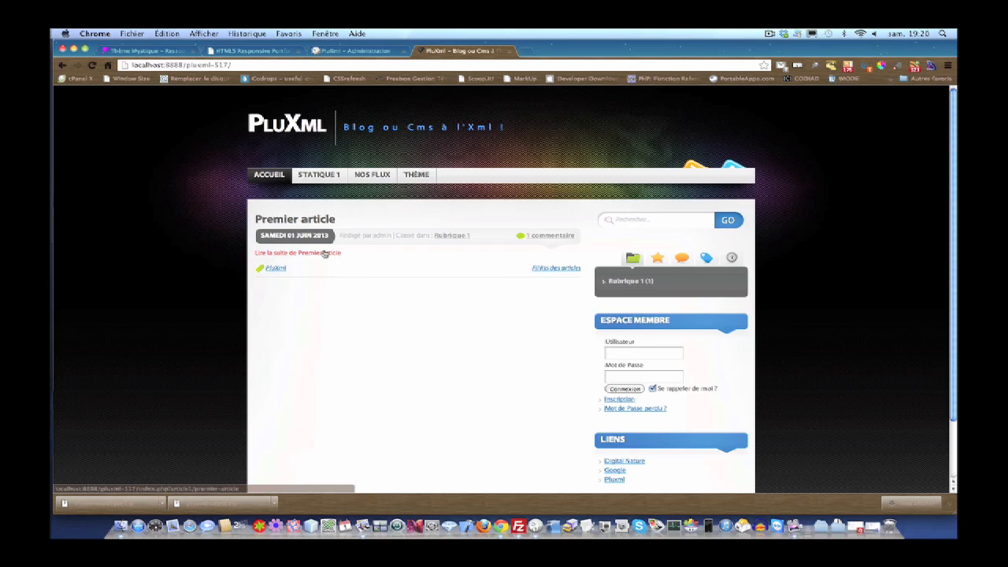
{"action": "left_click", "coordinate": [316, 177]}
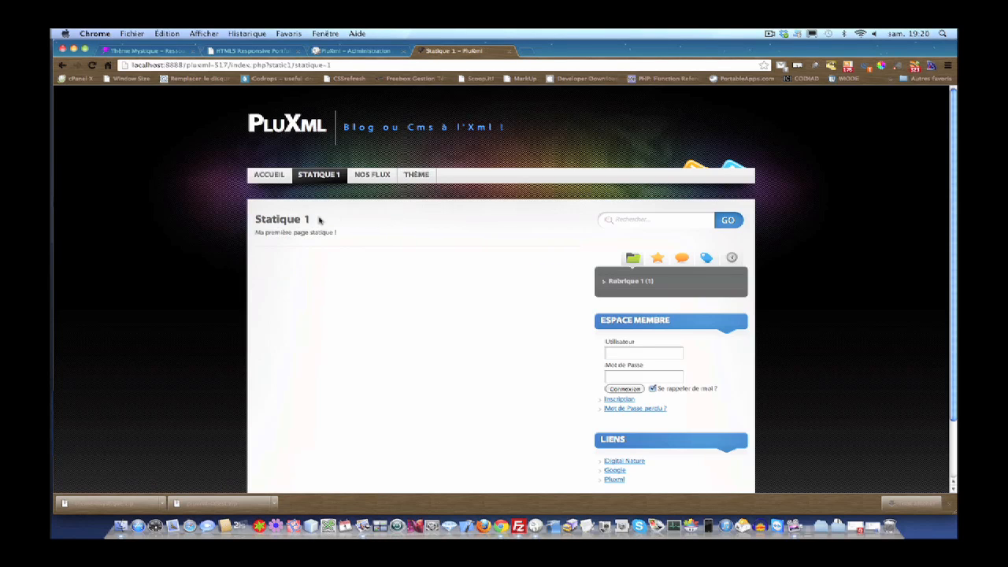
- Open the Rubrique 1 category page from the sidebar and scroll through its content
{"action": "left_click", "coordinate": [651, 281]}
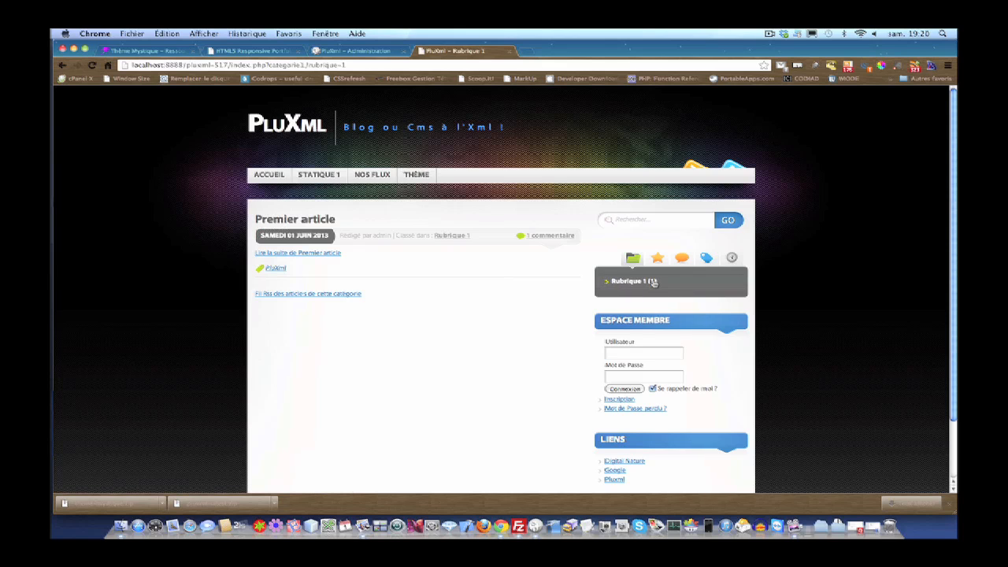
{"action": "scroll", "coordinate": [642, 333], "scroll_direction": "down", "scroll_amount": 1}
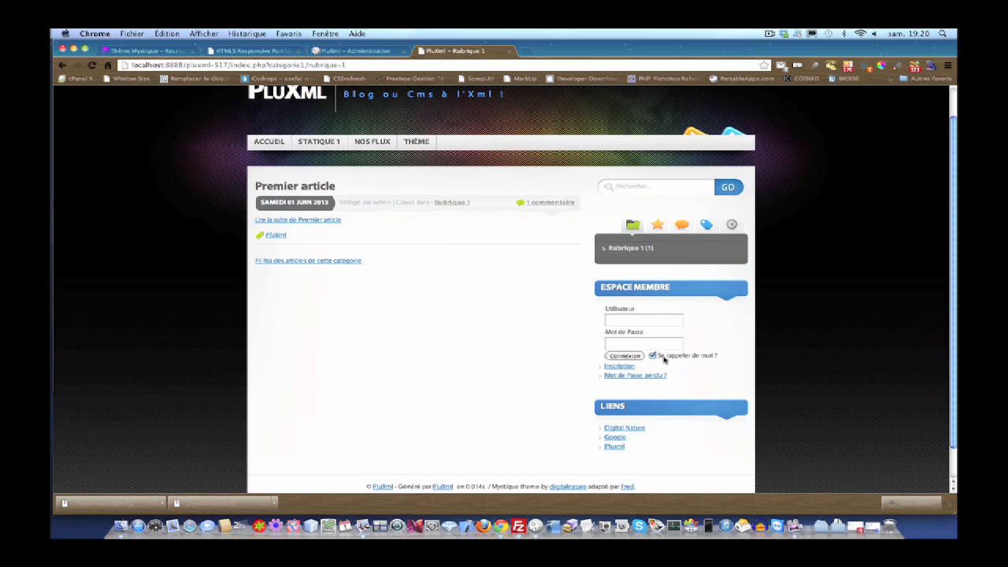
{"action": "scroll", "coordinate": [663, 323], "scroll_direction": "down", "scroll_amount": 1}
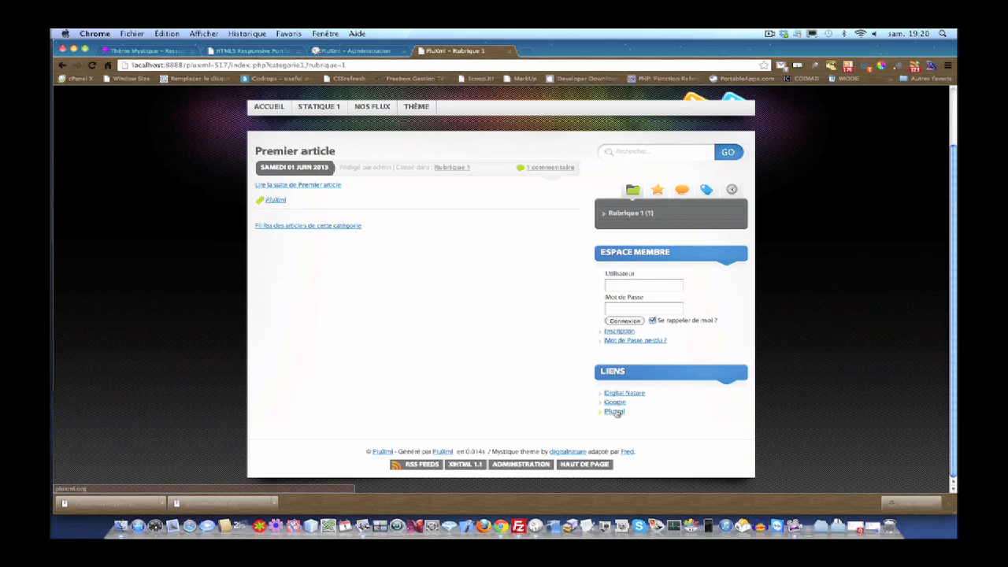
{"action": "scroll", "coordinate": [617, 417], "scroll_direction": "up", "scroll_amount": 2}
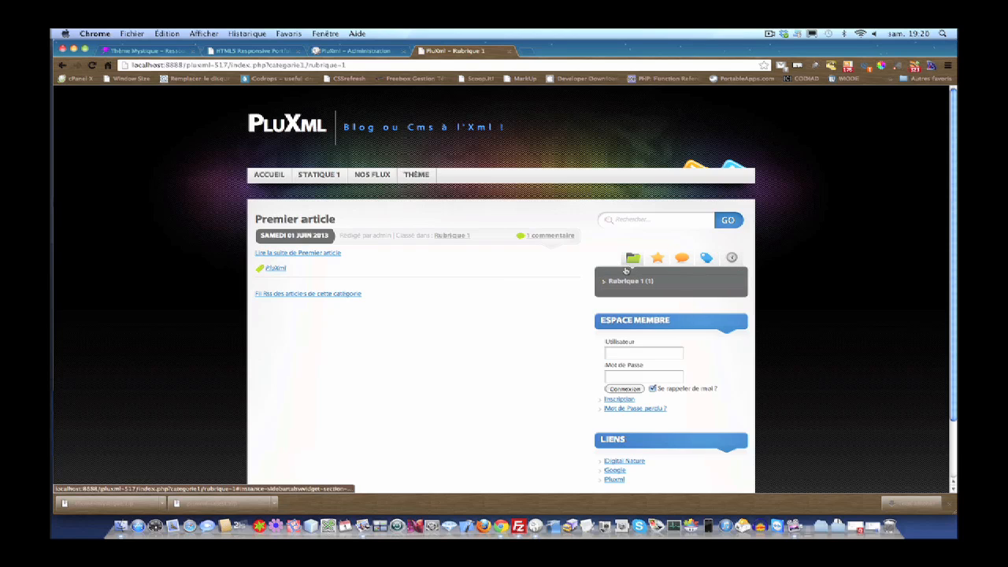
- Cycle the sidebar widget through popular articles, recent comments, tags and archives, ending on categories
{"action": "left_click", "coordinate": [655, 259]}
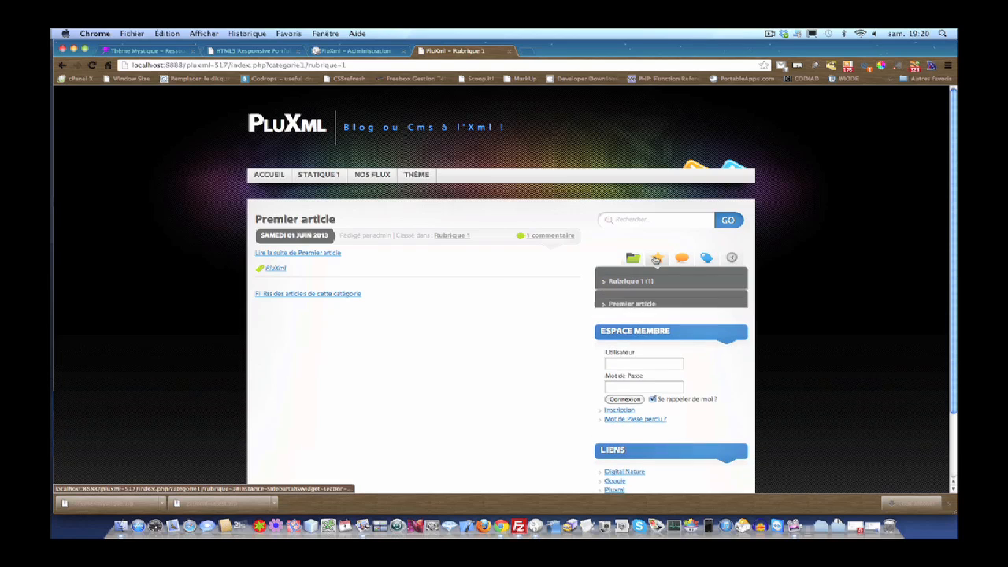
{"action": "left_click", "coordinate": [683, 261]}
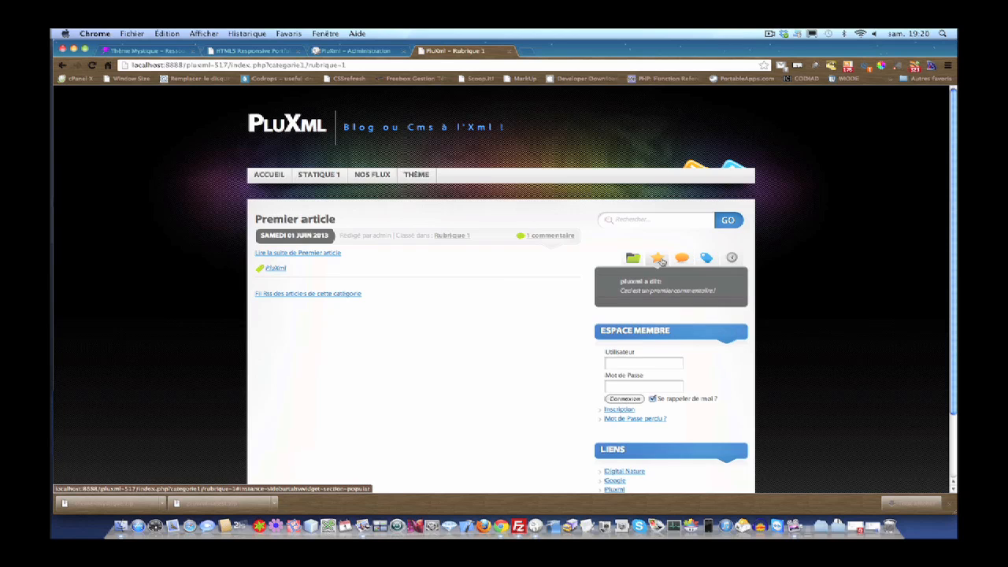
{"action": "left_click", "coordinate": [658, 260]}
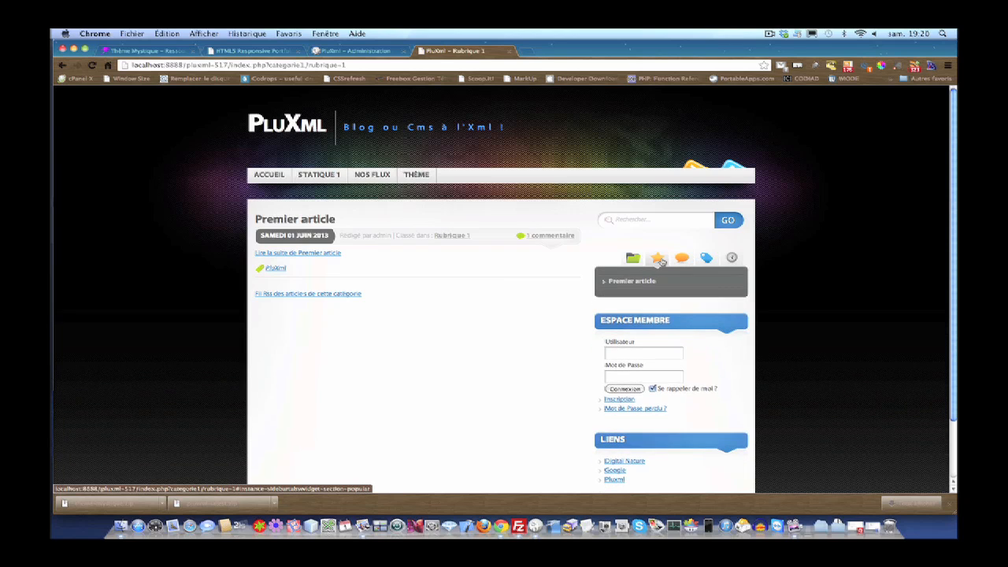
{"action": "left_click", "coordinate": [707, 260]}
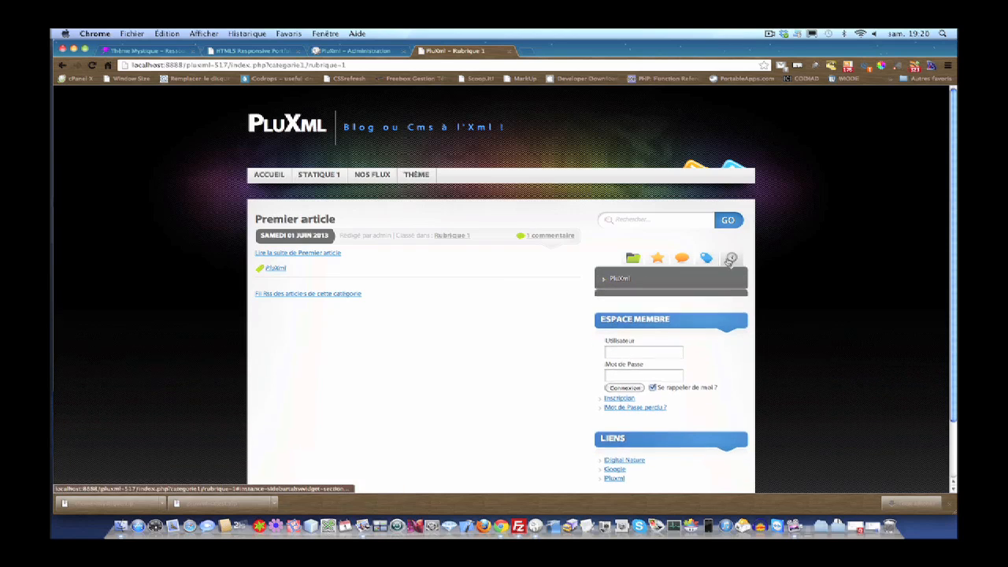
{"action": "left_click", "coordinate": [730, 260]}
{"action": "left_click", "coordinate": [633, 259]}
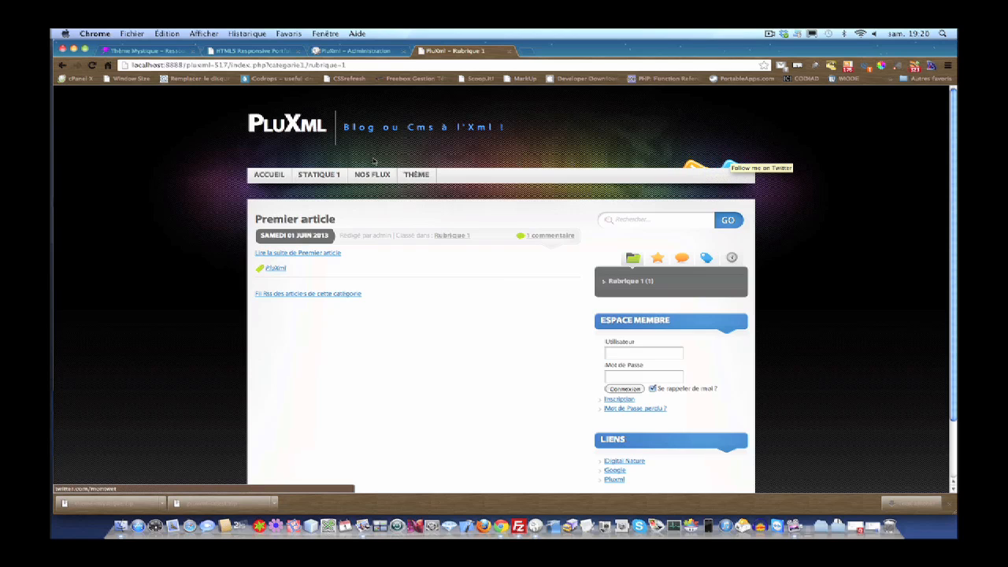
{"action": "mouse_move", "coordinate": [416, 175]}
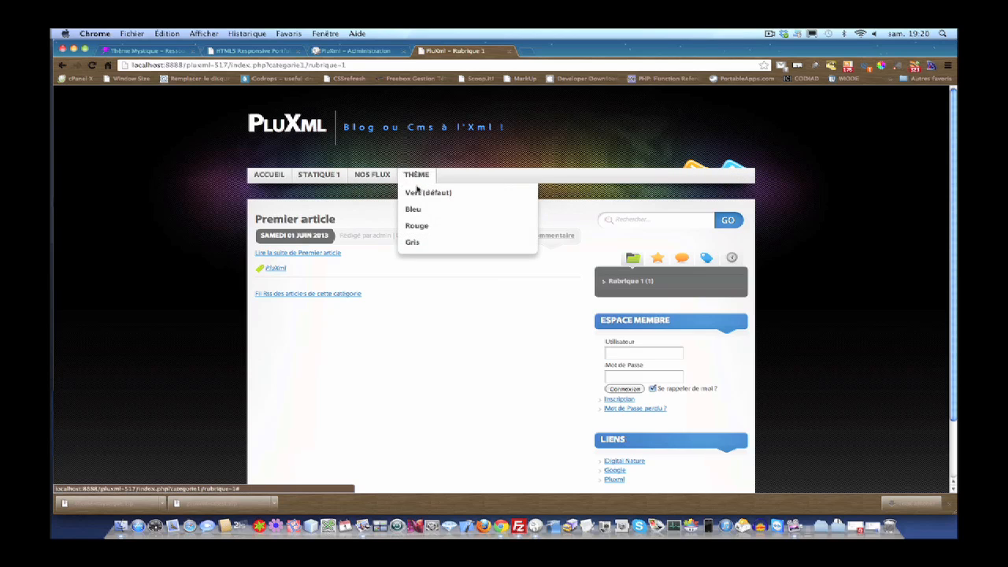
{"action": "scroll", "coordinate": [489, 376], "scroll_direction": "down", "scroll_amount": 2}
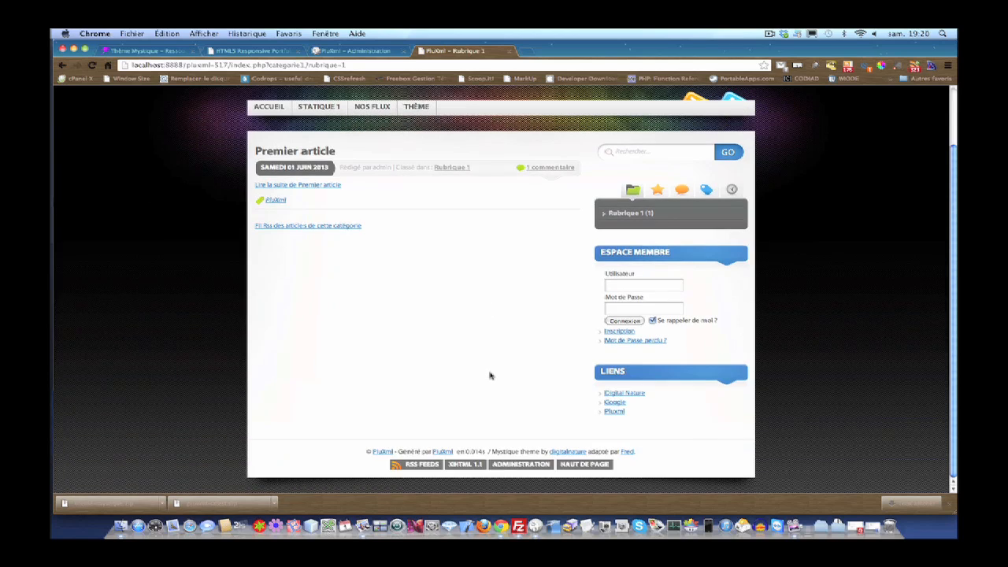
{"action": "scroll", "coordinate": [399, 308], "scroll_direction": "up", "scroll_amount": 2}
{"action": "scroll", "coordinate": [398, 308], "scroll_direction": "down", "scroll_amount": 2}
{"action": "scroll", "coordinate": [398, 308], "scroll_direction": "up", "scroll_amount": 2}
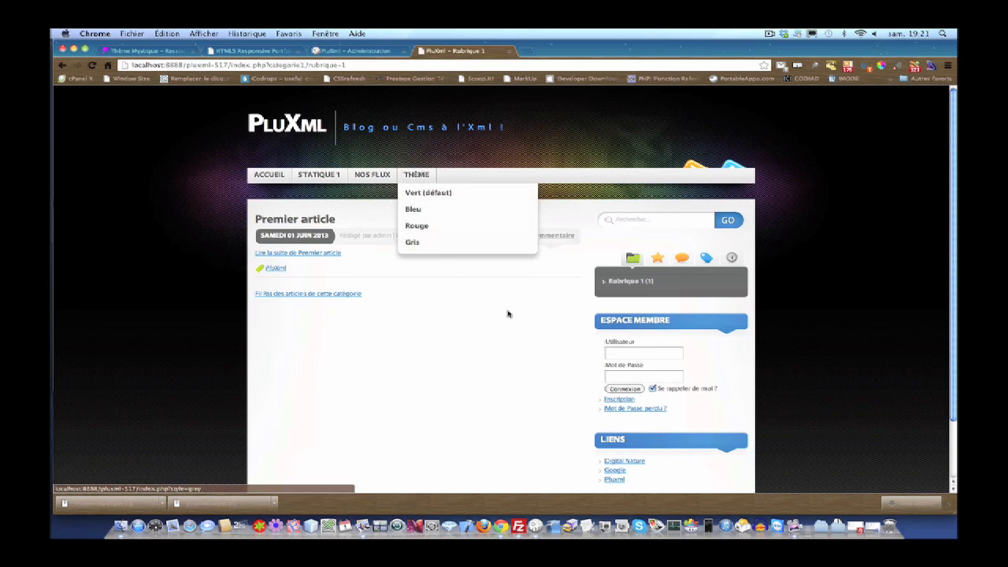
{"action": "scroll", "coordinate": [507, 314], "scroll_direction": "down", "scroll_amount": 2}
{"action": "scroll", "coordinate": [507, 314], "scroll_direction": "up", "scroll_amount": 2}
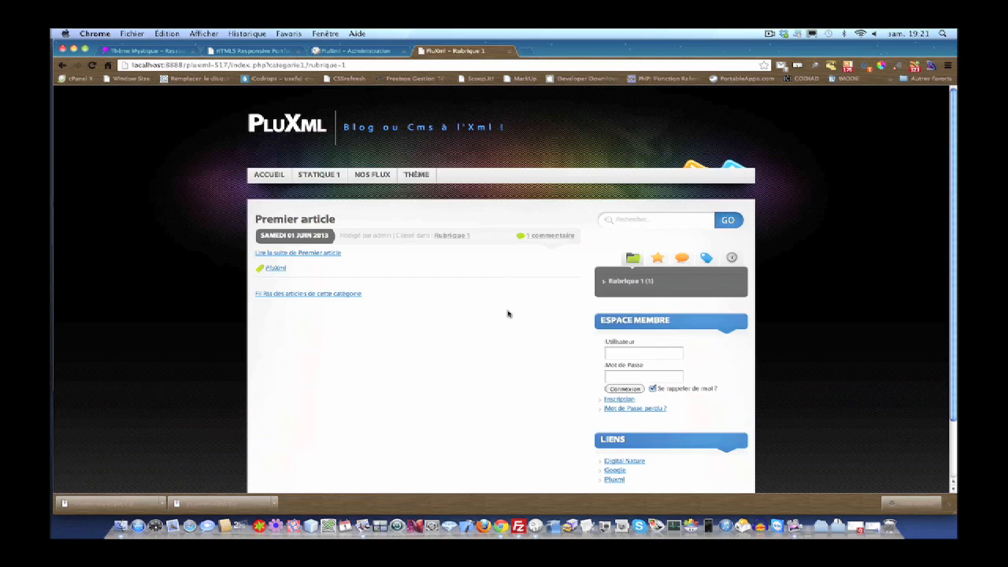
{"action": "left_click", "coordinate": [770, 34]}
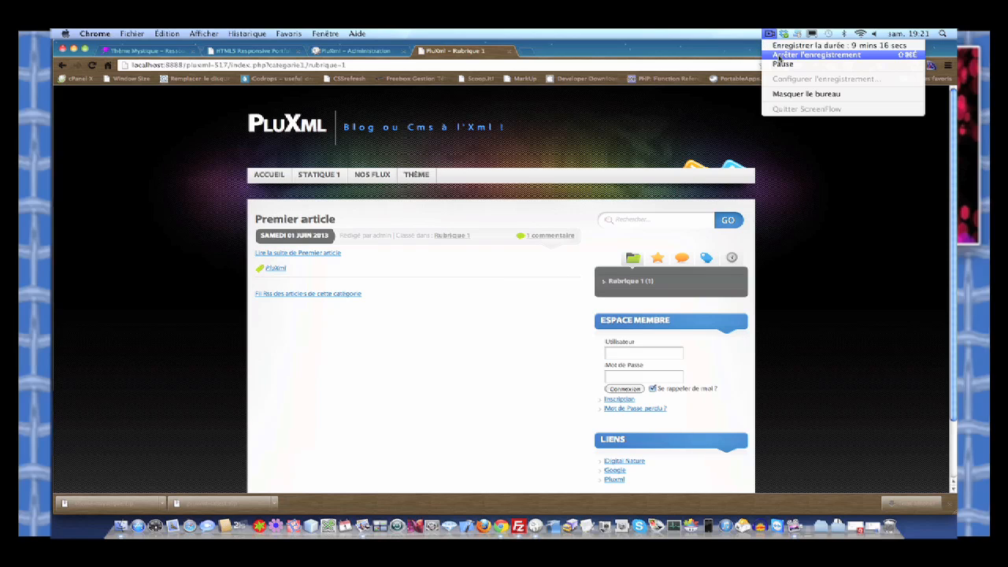